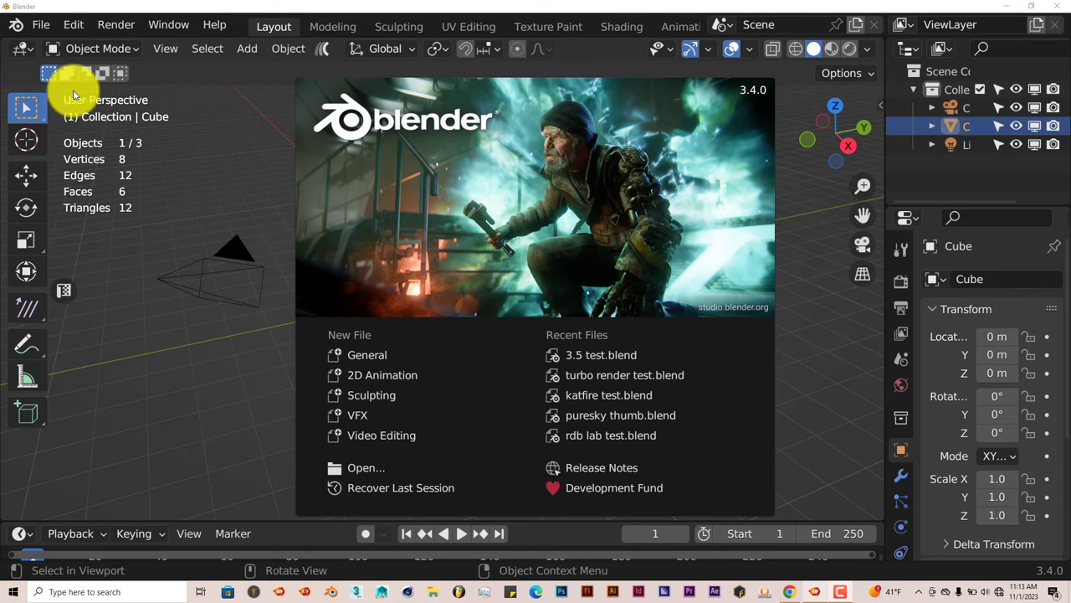
- Open the add-on preferences and view the file browser for installing an add-on, closing it without choosing a file
left_click(73, 28)
left_click(73, 28)
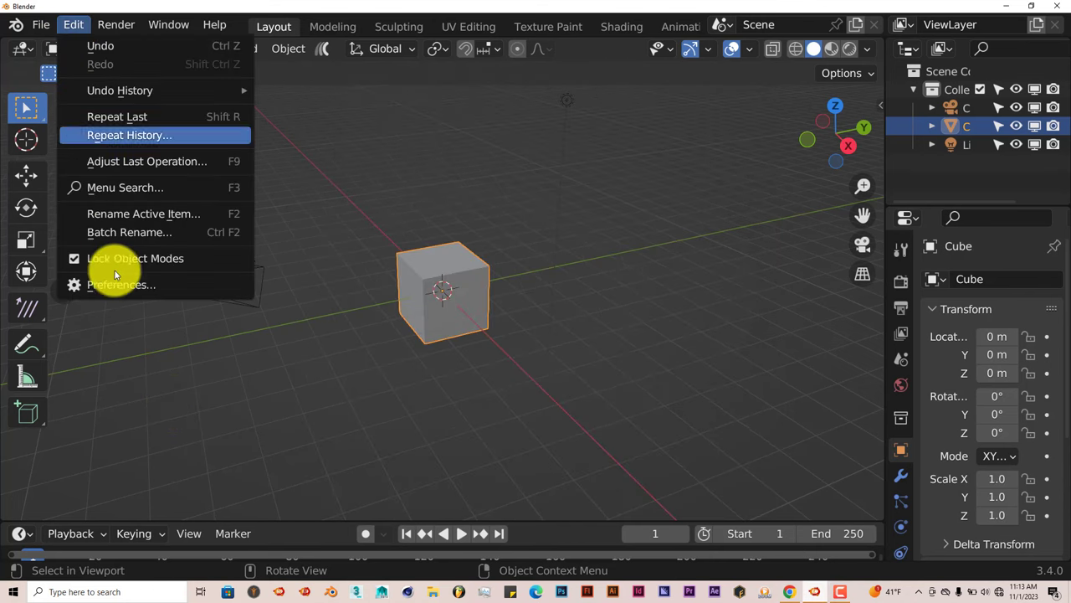
left_click(123, 287)
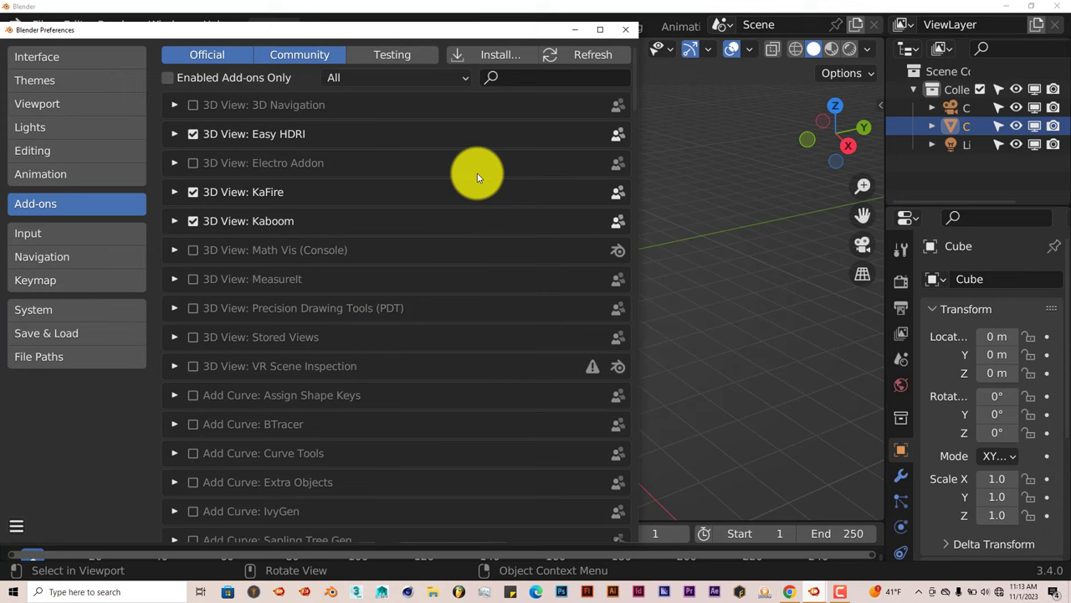
left_click(489, 56)
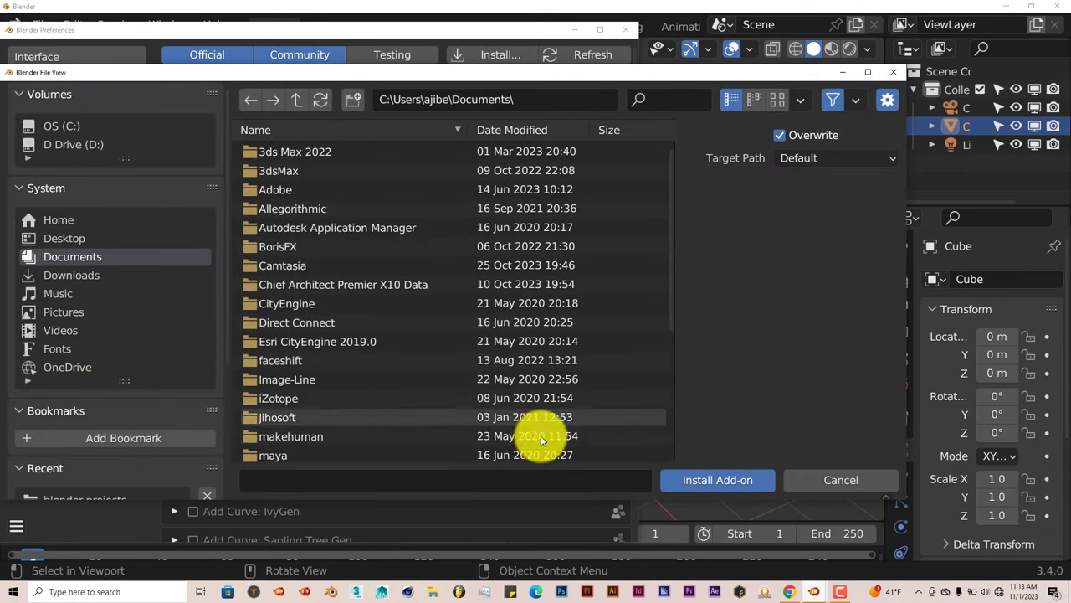
left_click(893, 76)
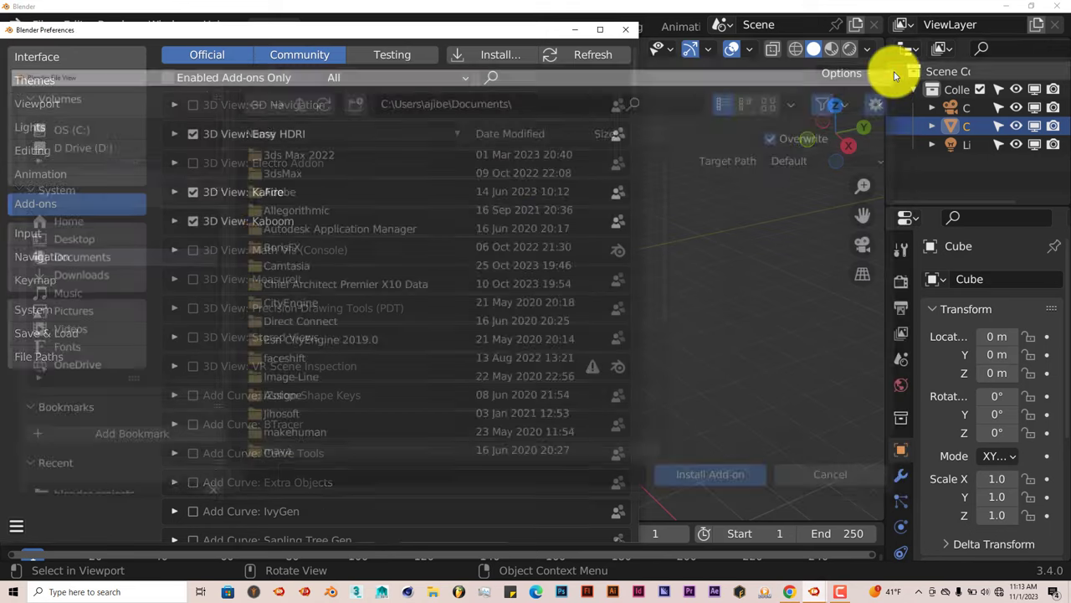
- Search the add-ons for "flip", shorten the search to "fl", and close the preferences
left_click(523, 77)
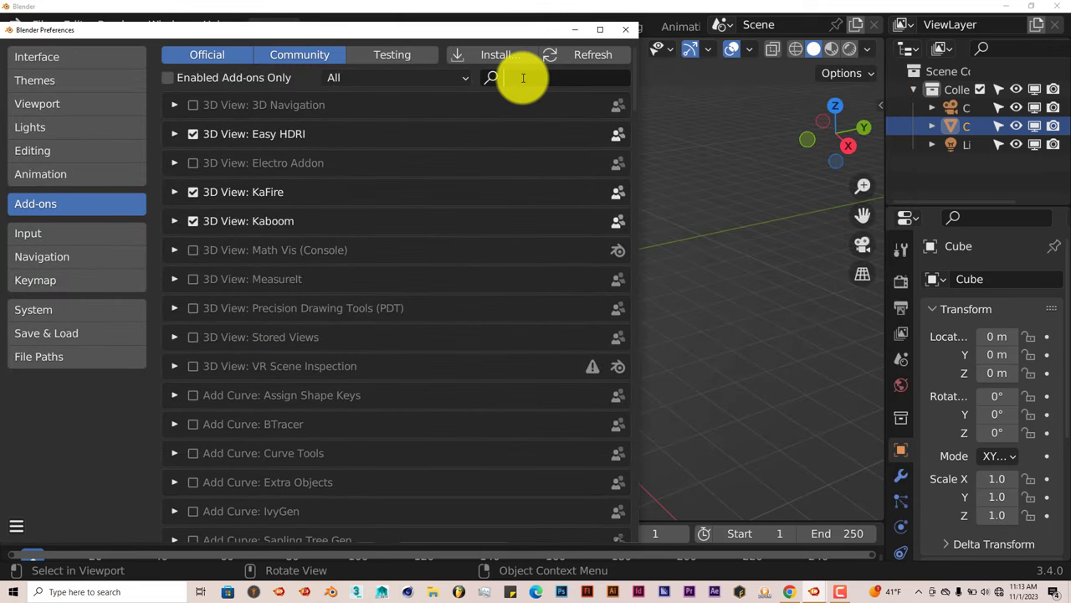
type("flip")
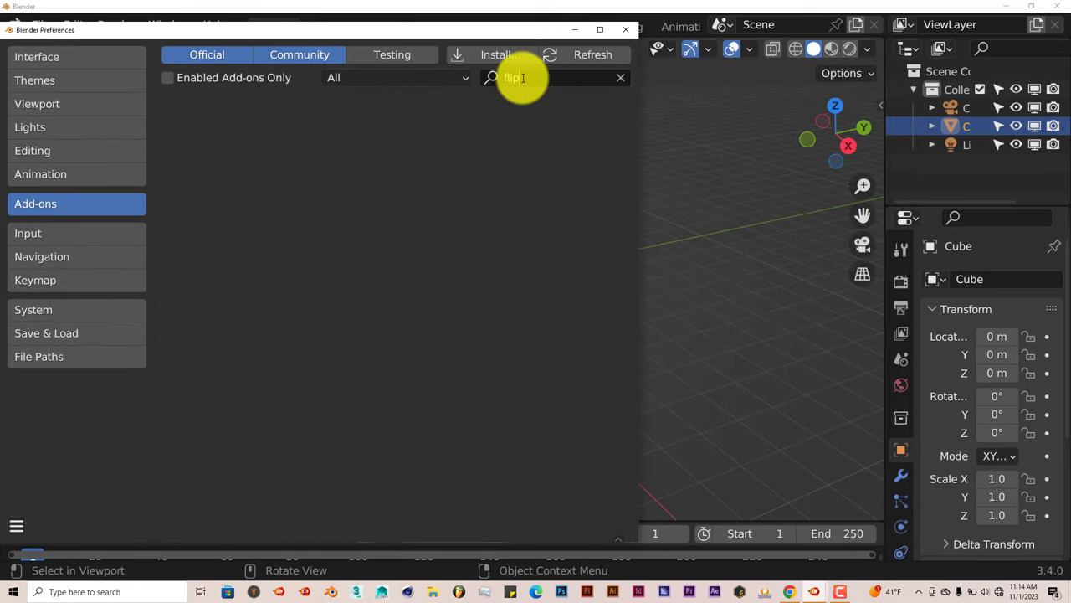
key("BackSpace")
key("BackSpace")
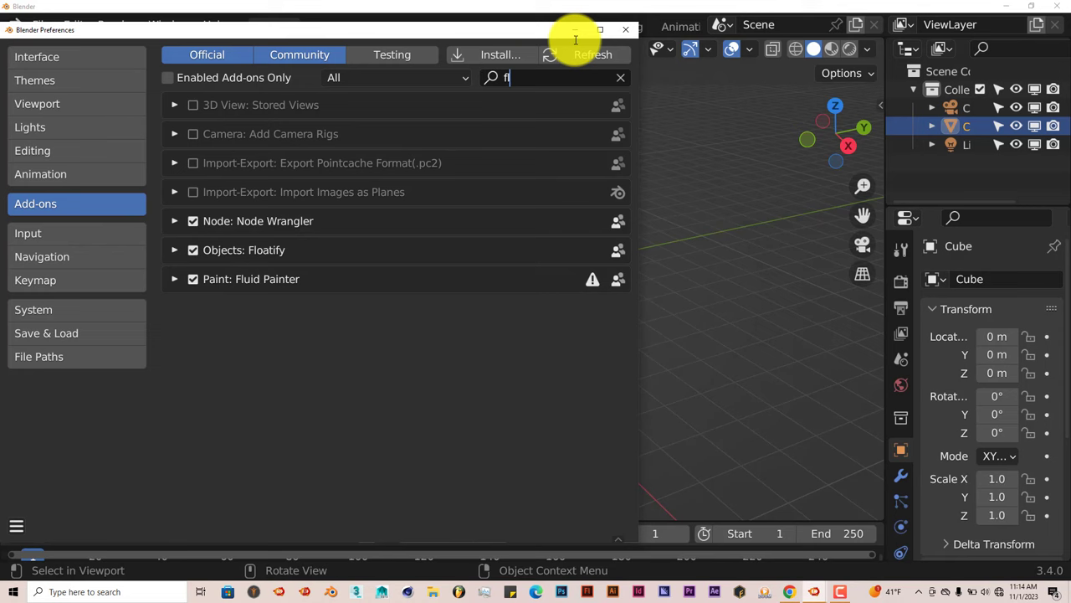
left_click(624, 31)
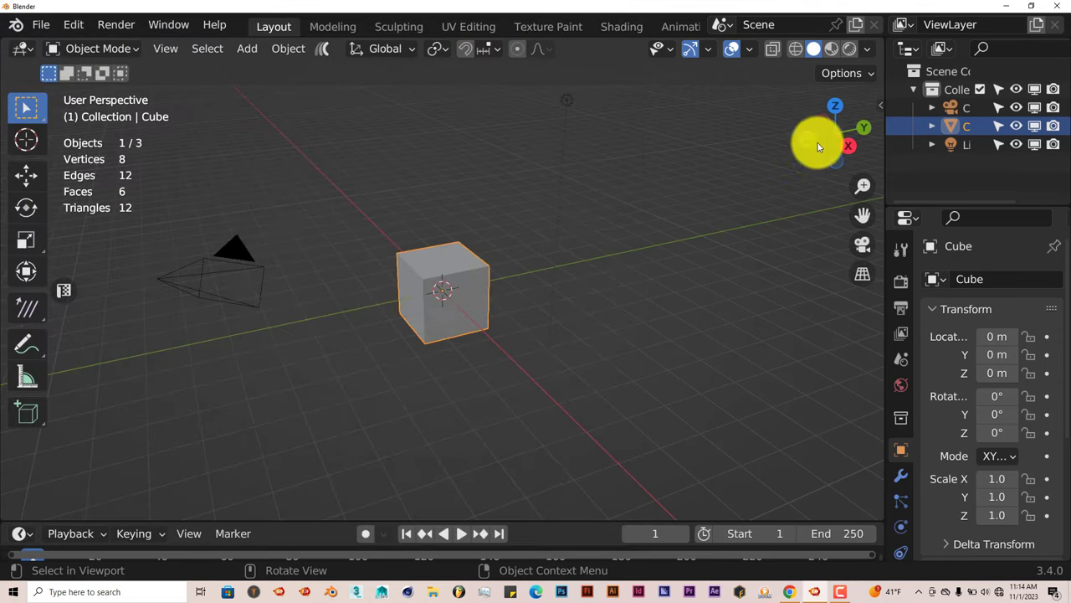
- Show the 3D viewport's sidebar with the Fluid Painter settings and Fluid Add options
left_click(879, 106)
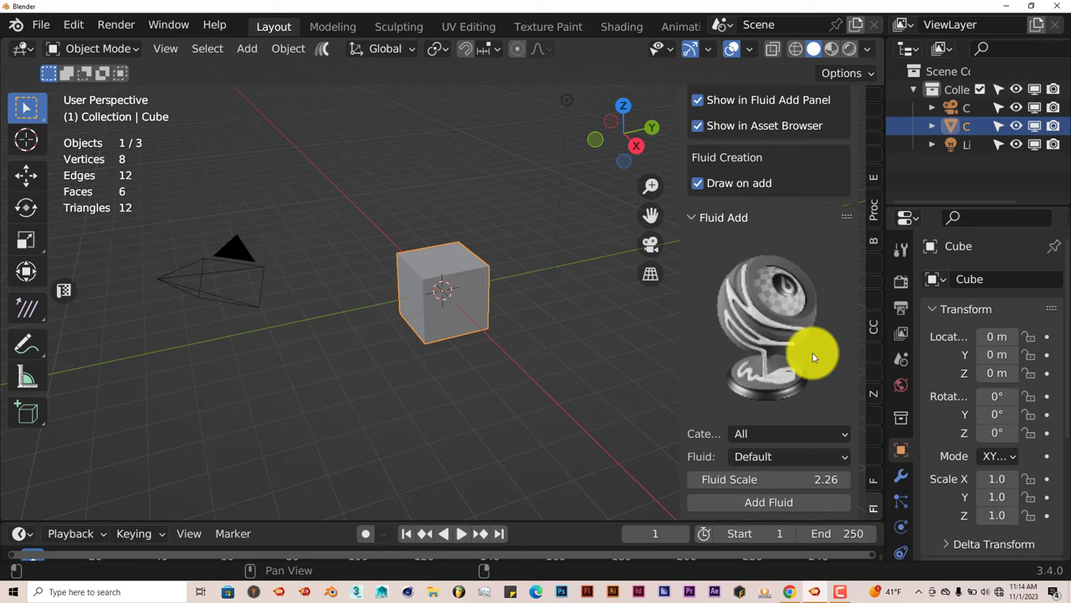
scroll(376, 313, "up", 5)
middle_click_drag(595, 397, 497, 349)
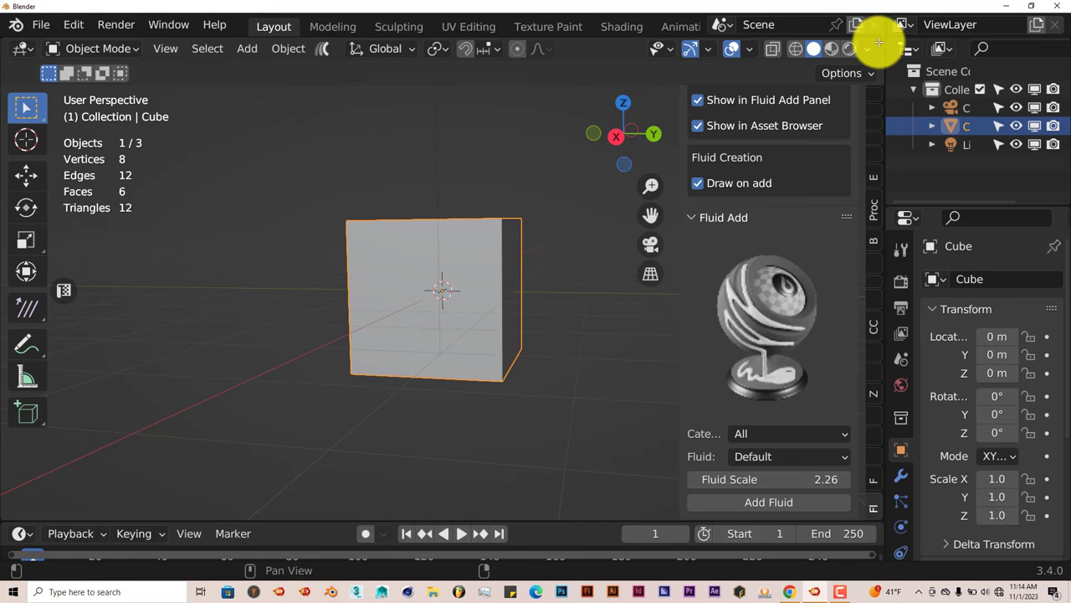
- Split the 3D viewport vertically, show the Fluid Painter settings in one half and hide the other half's tools
left_click_drag(877, 38, 495, 84)
left_click_drag(395, 90, 296, 92)
left_click_drag(90, 245, 285, 272)
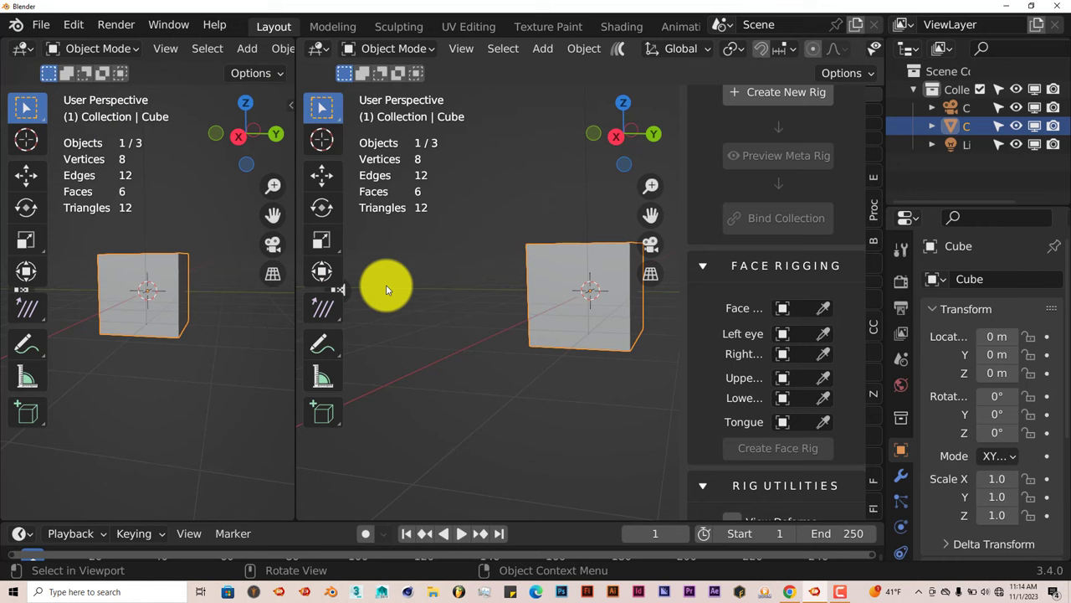
left_click(872, 506)
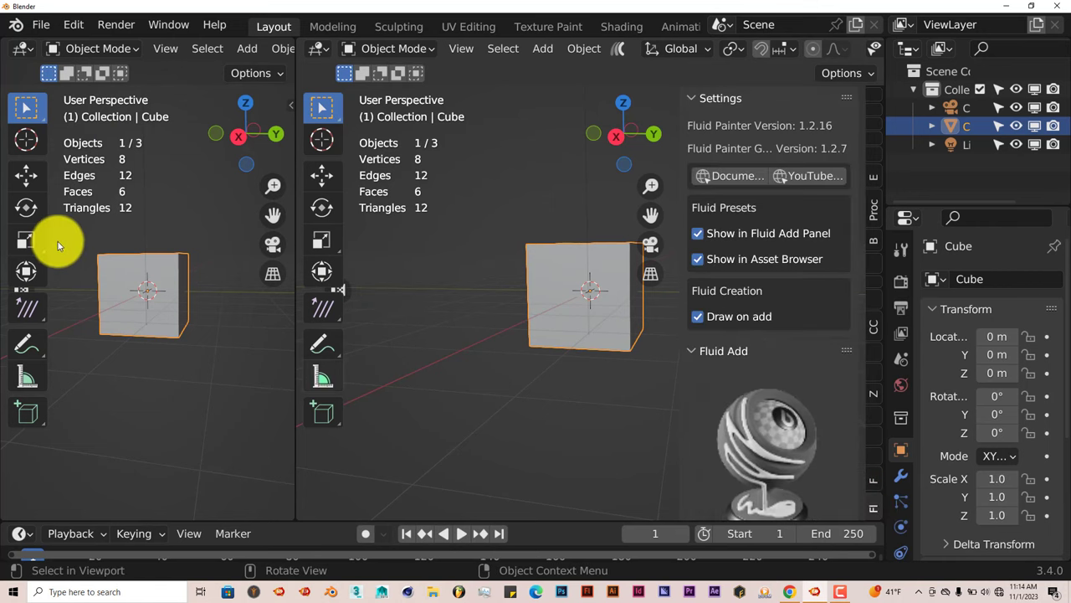
left_click_drag(49, 230, 12, 226)
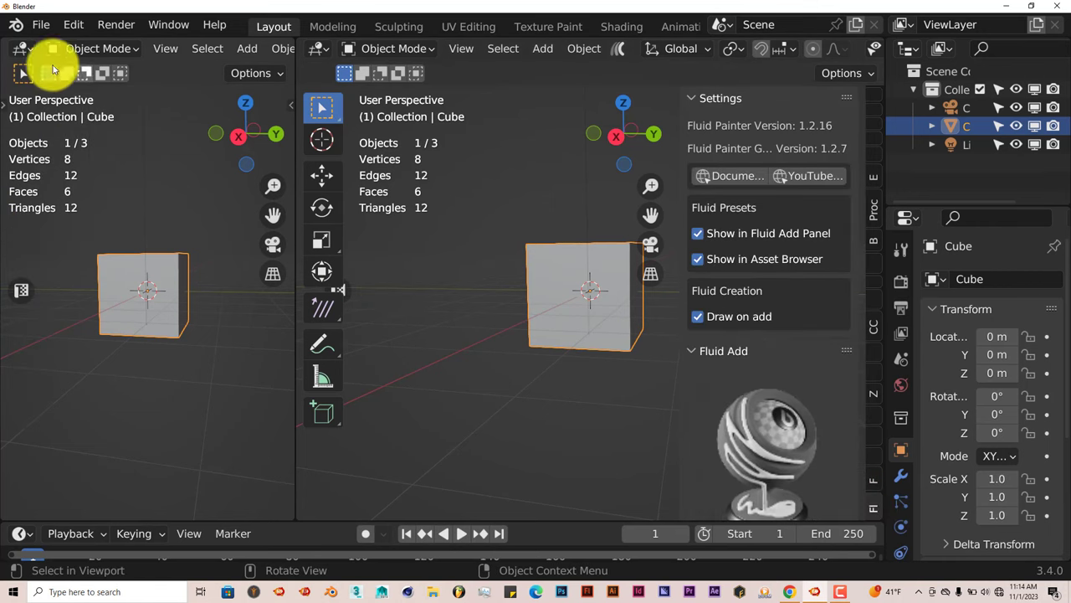
- Turn the narrower area into an Asset Browser showing the Fluid Painter Library, widen its previews and select the Biscuit asset
left_click(23, 49)
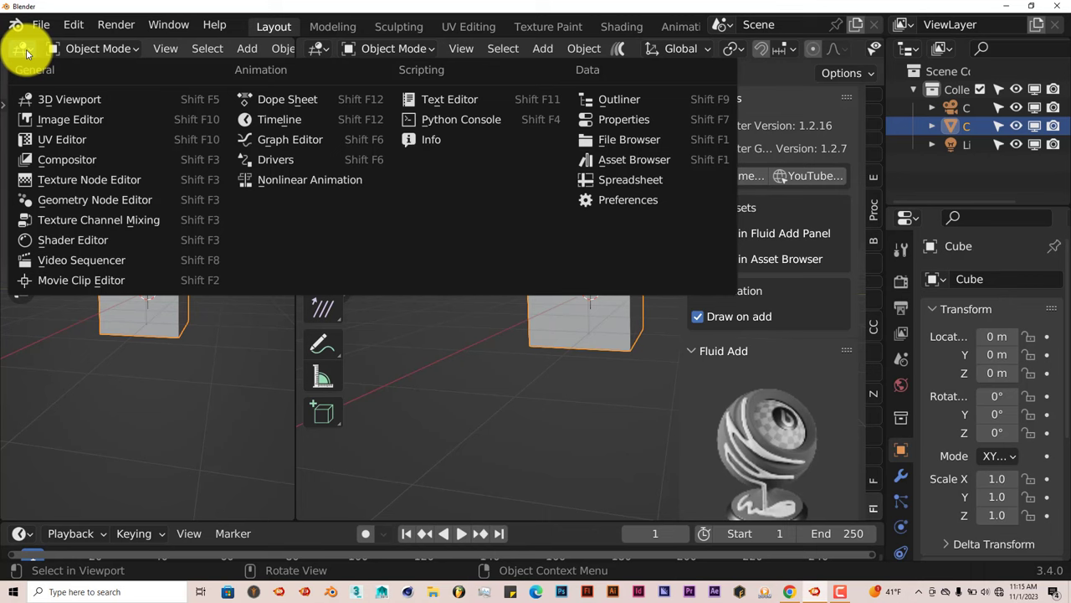
left_click(628, 159)
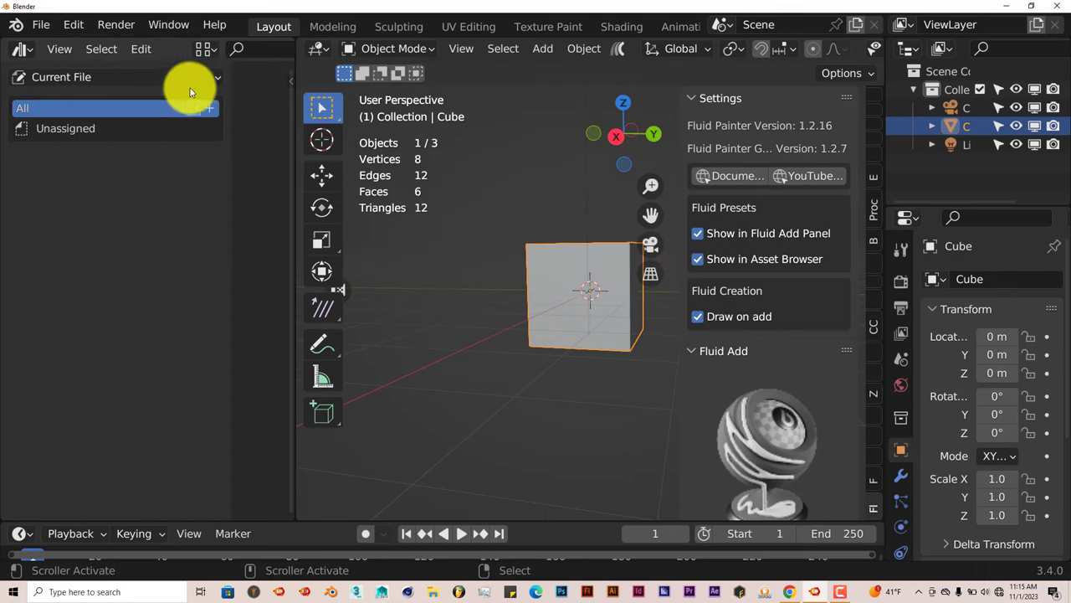
left_click(212, 78)
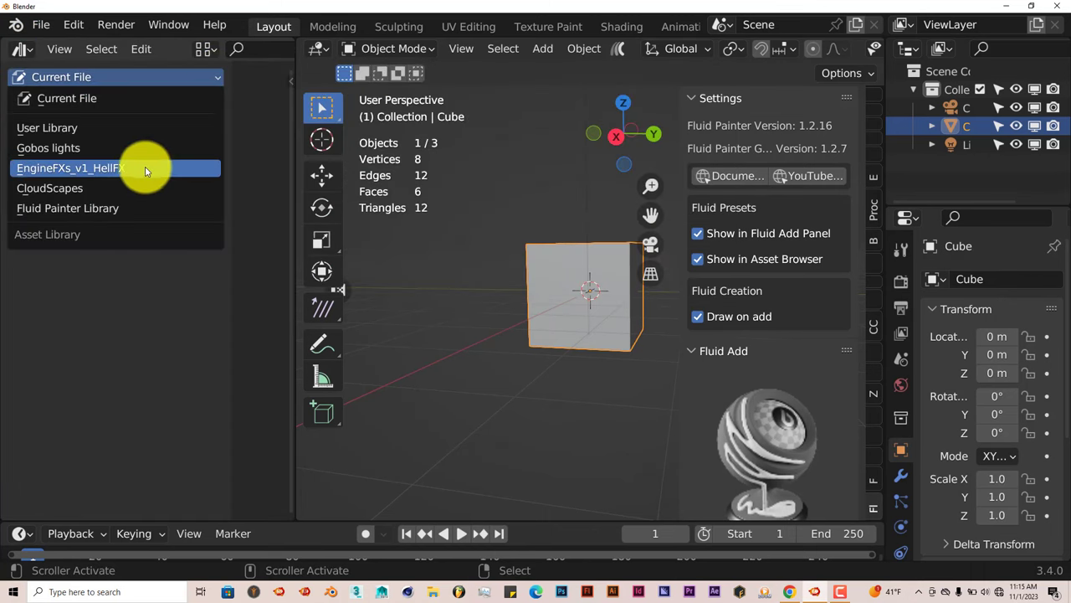
left_click(119, 208)
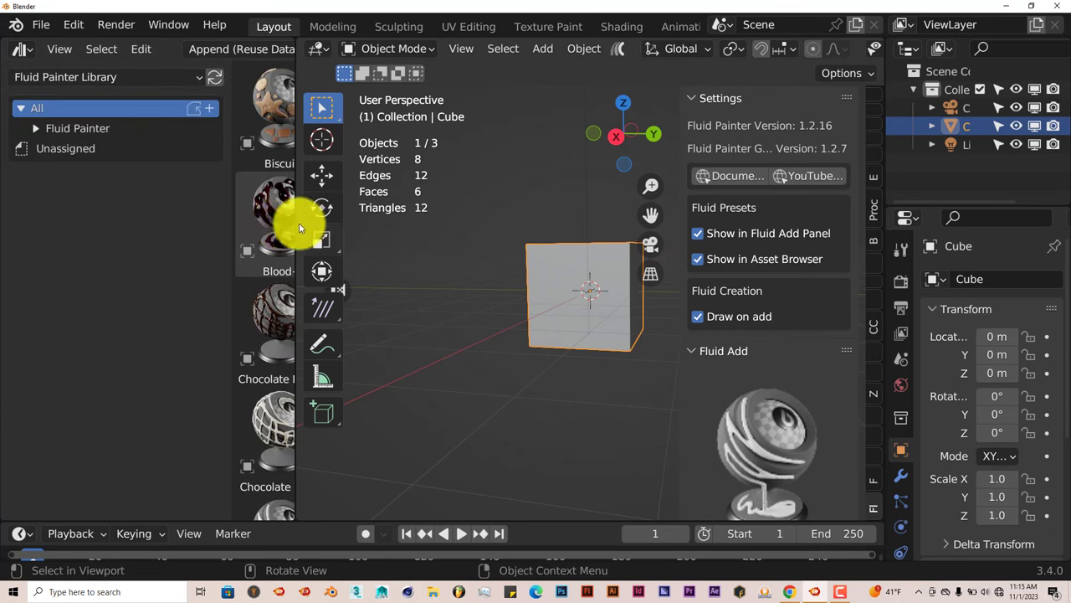
left_click_drag(229, 216, 138, 213)
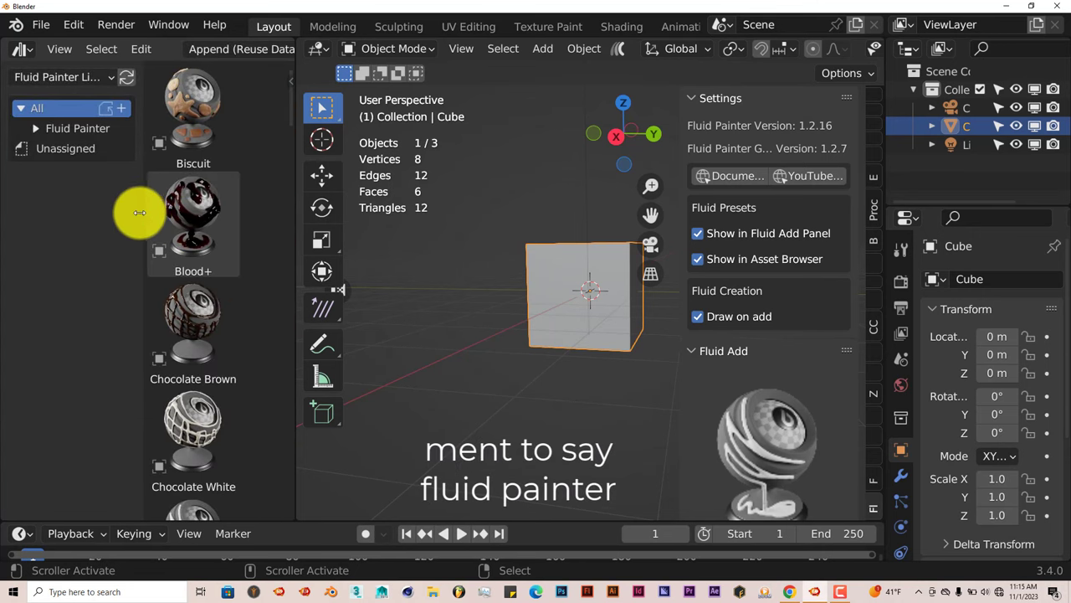
left_click_drag(296, 209, 366, 214)
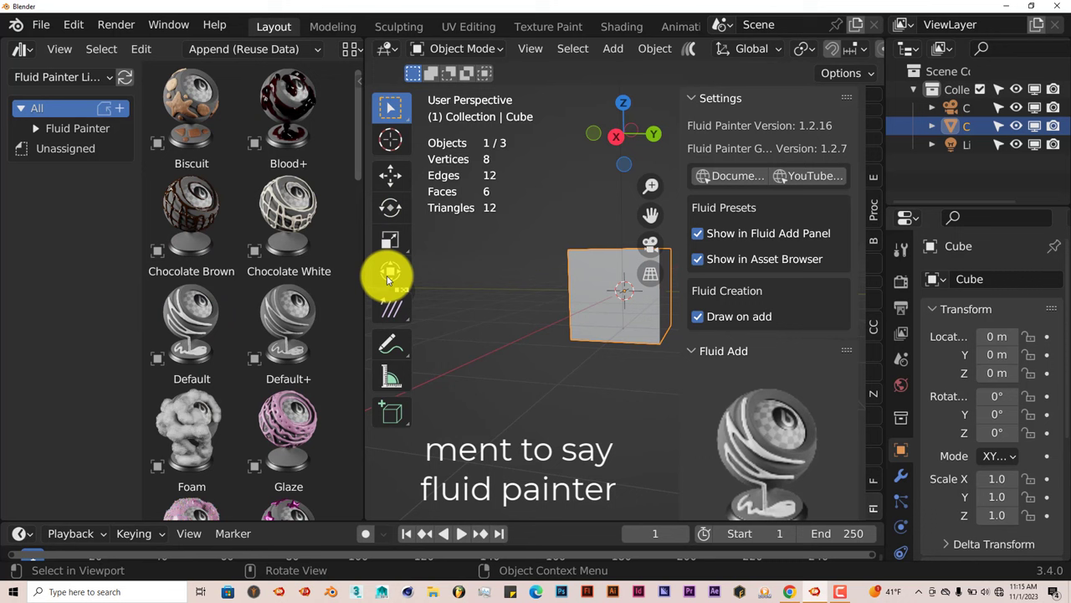
mouse_move(205, 117)
left_mouse_down()
mouse_move(191, 55)
mouse_move(632, 308)
mouse_move(617, 296)
mouse_move(601, 311)
mouse_move(621, 292)
mouse_move(631, 301)
mouse_move(187, 131)
mouse_move(191, 103)
left_mouse_up()
scroll(762, 386, "down", 4)
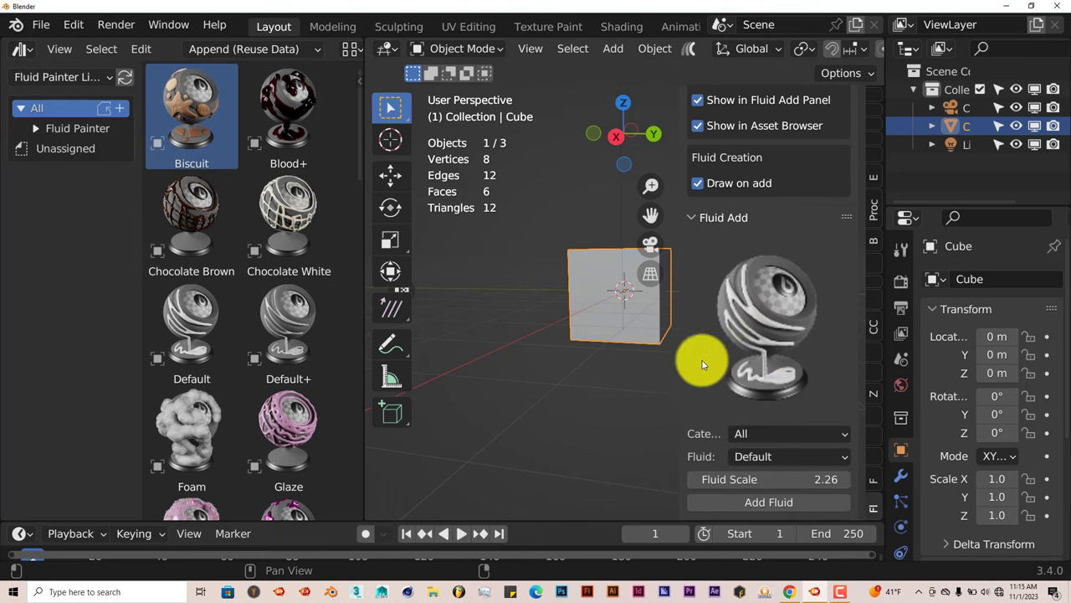
- Examine the Slime, Human and Bathroom fluid categories and the fluids available in each
left_click(768, 459)
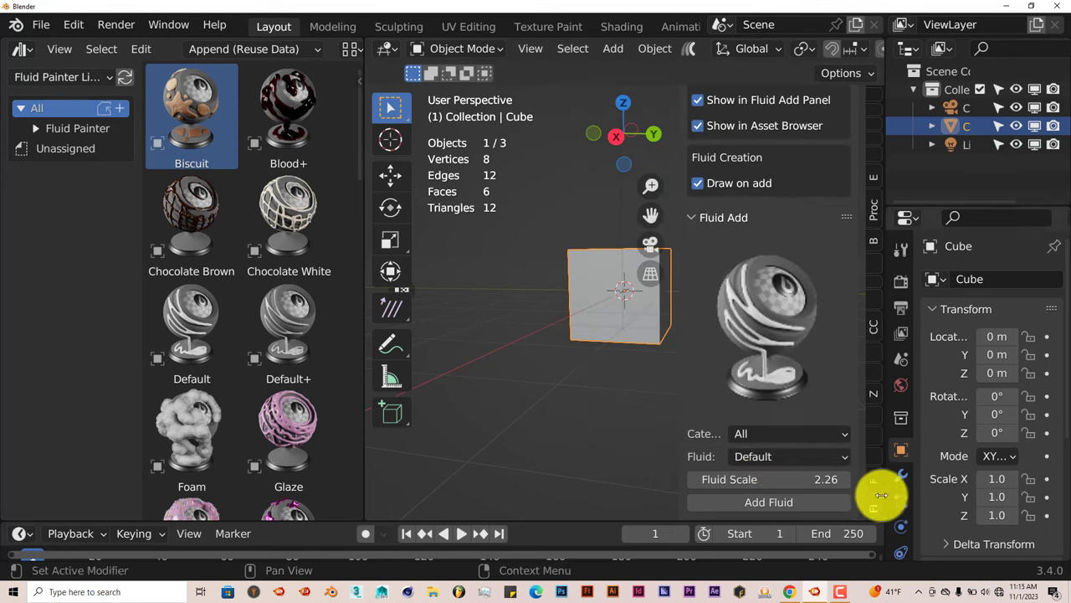
left_click(789, 455)
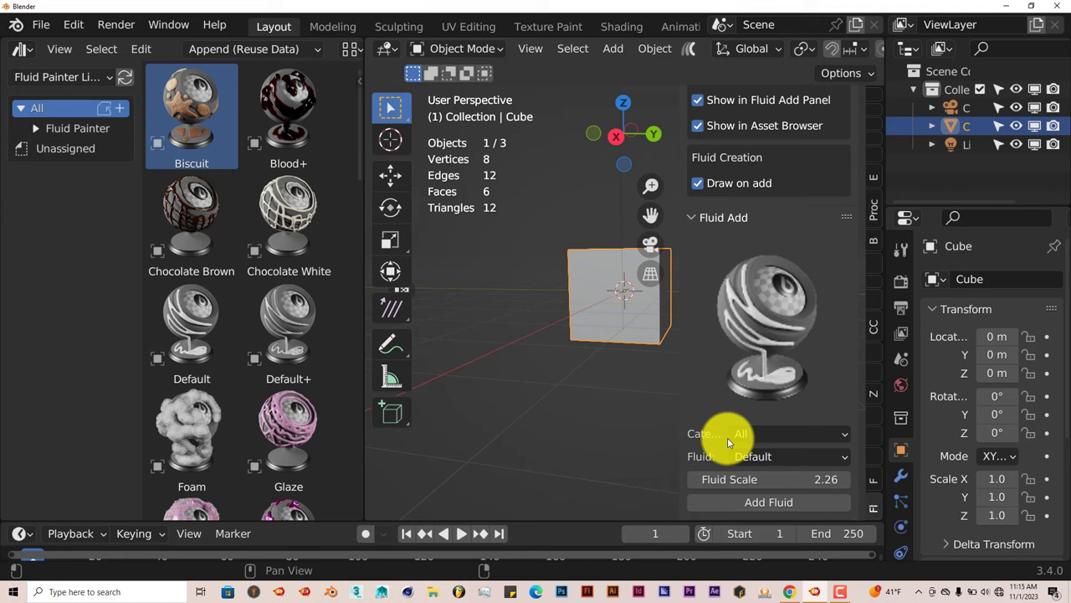
left_click(747, 433)
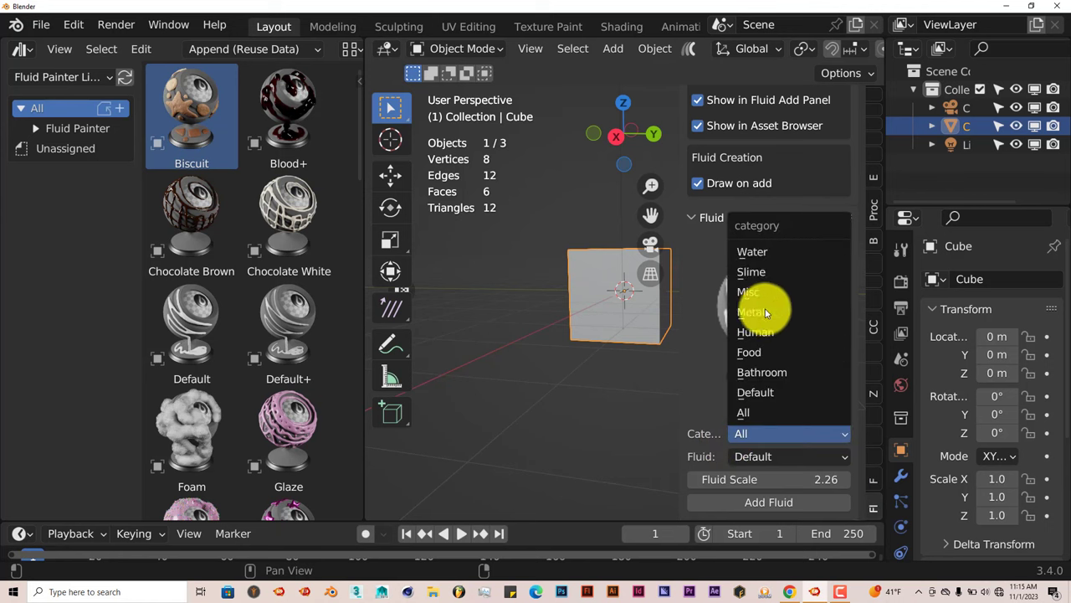
left_click(757, 273)
left_click(771, 456)
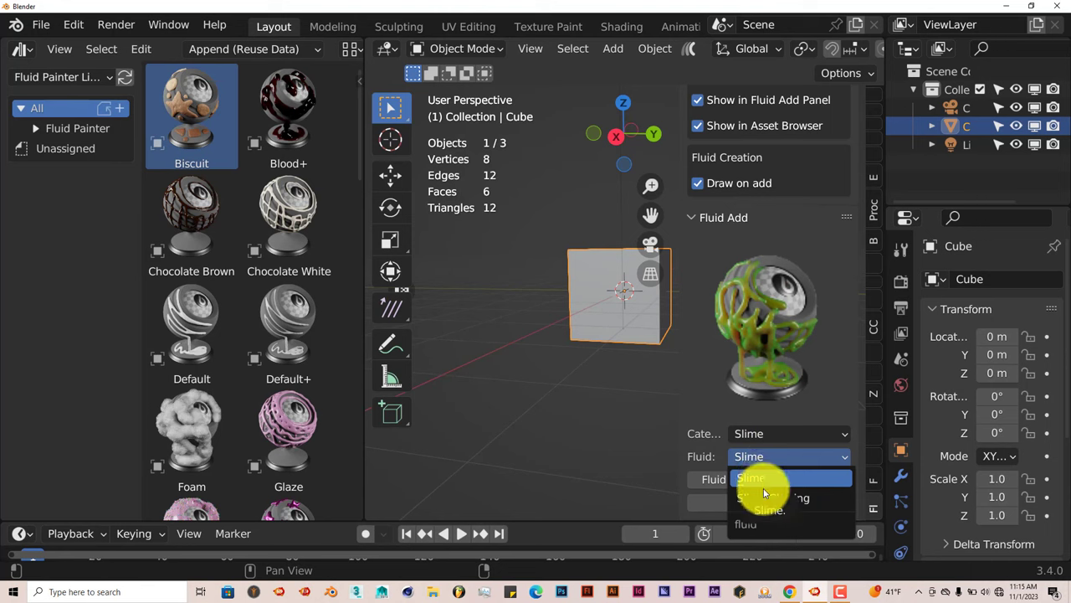
left_click(777, 431)
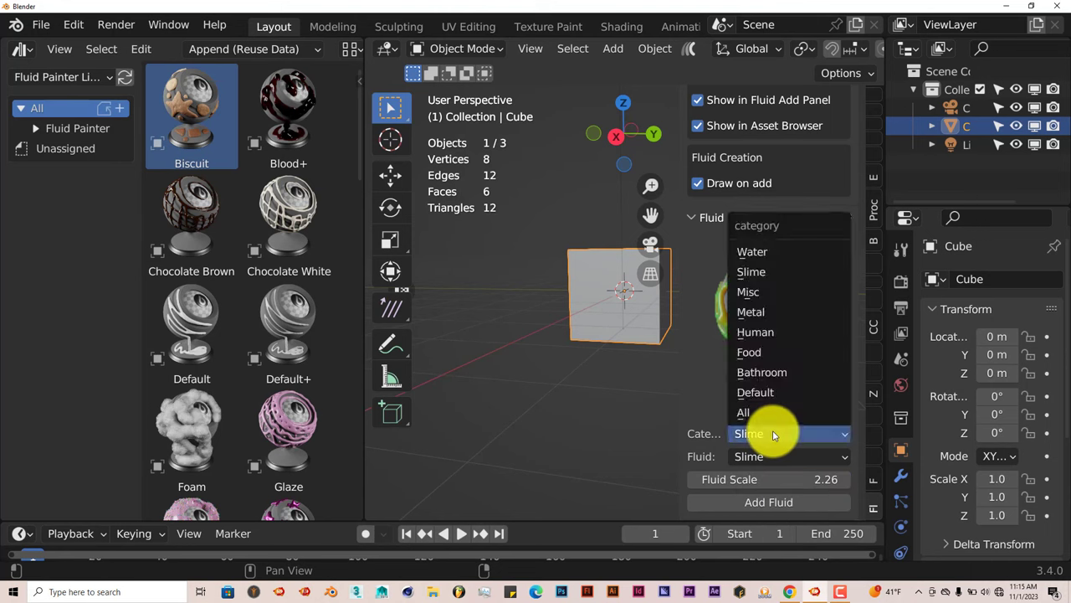
left_click(754, 332)
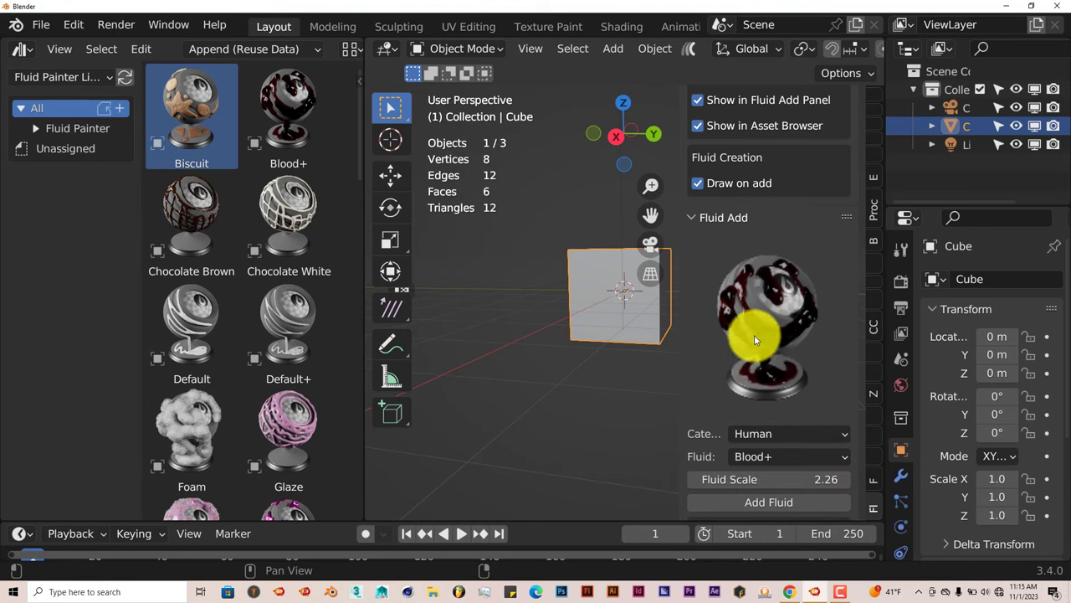
left_click(772, 456)
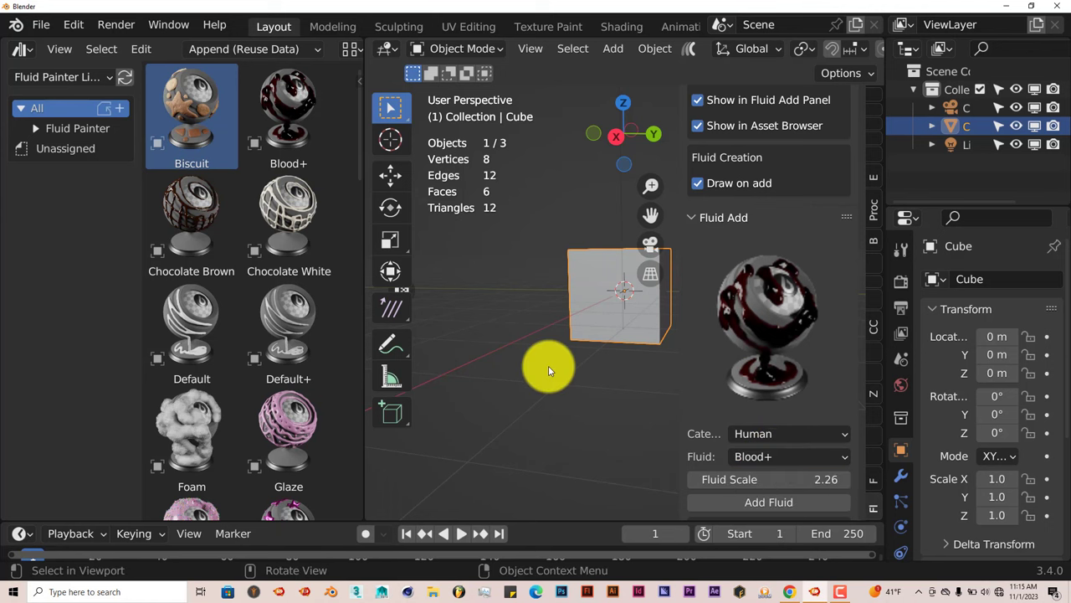
left_click(771, 435)
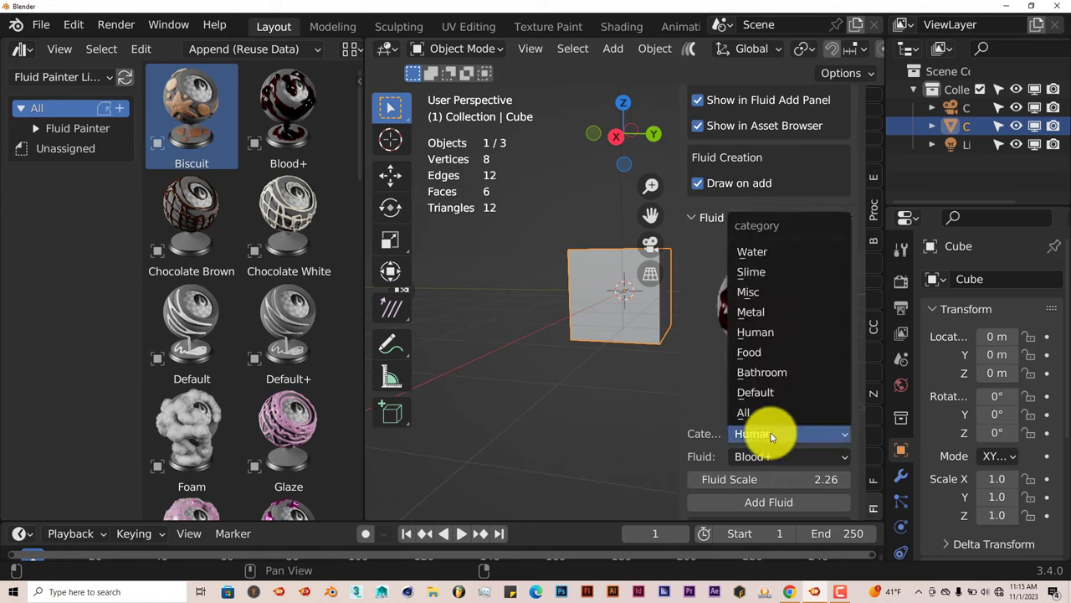
left_click(773, 373)
left_click(775, 457)
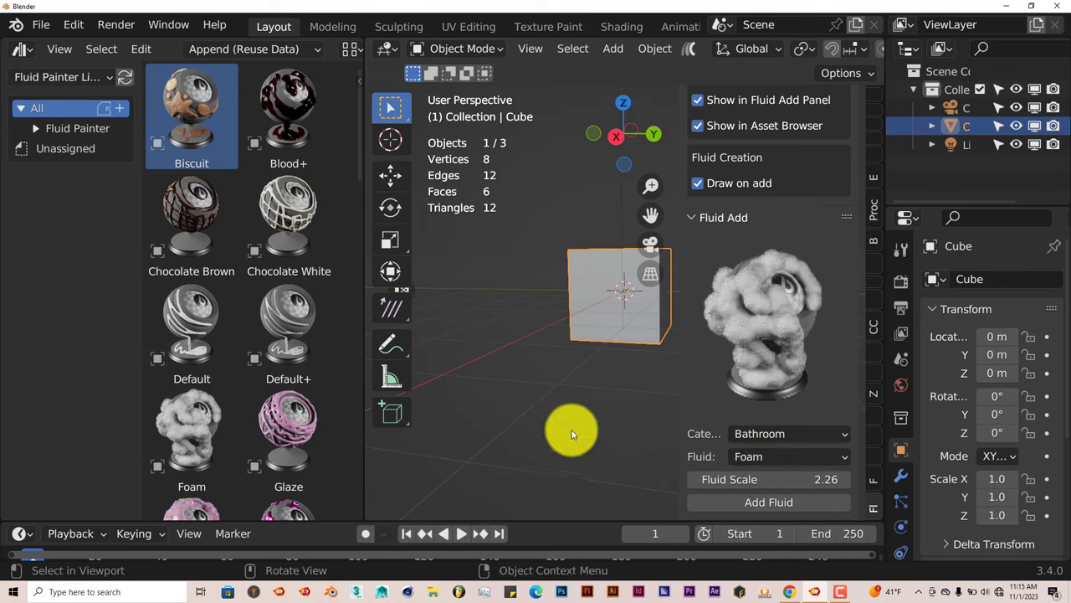
- Set the Fluid Add category to Slime
left_click(787, 433)
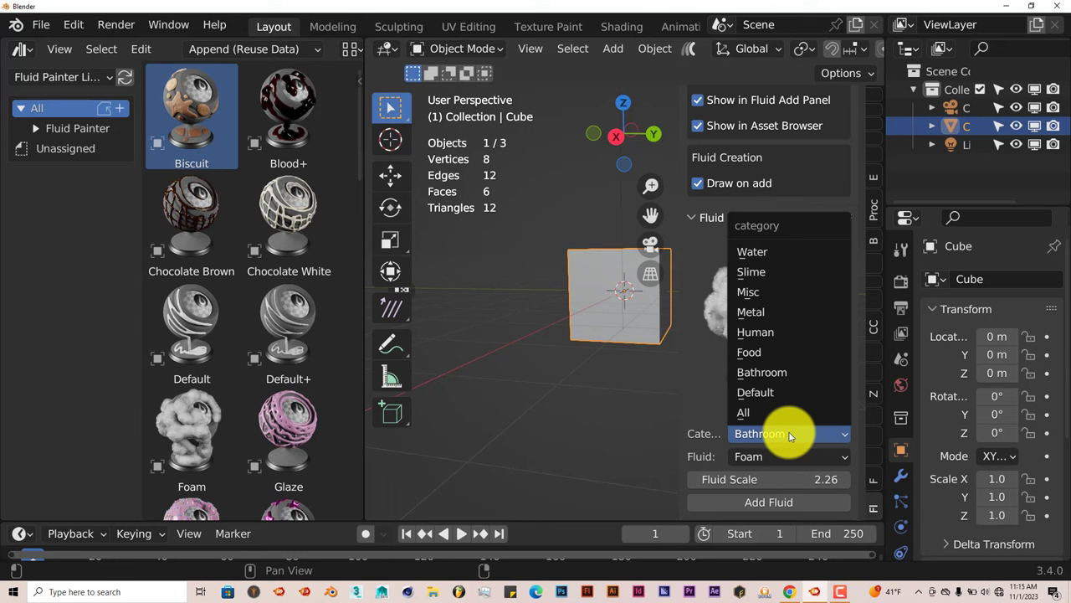
left_click(768, 271)
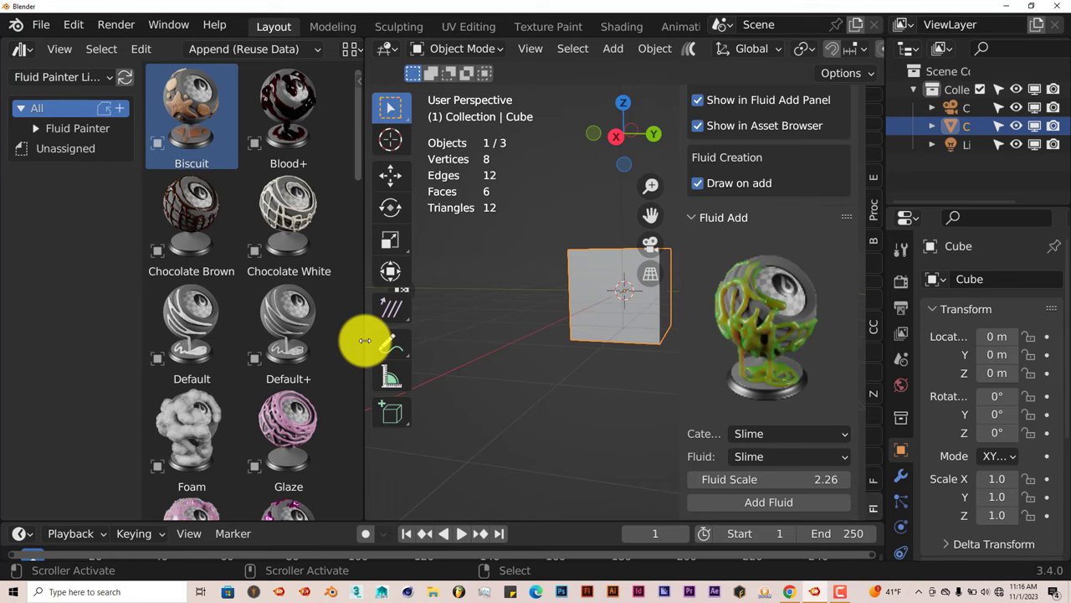
- Join the Asset Browser area into the 3D viewport so the viewport fills the whole space
left_click_drag(362, 342, 238, 332)
right_click(239, 332)
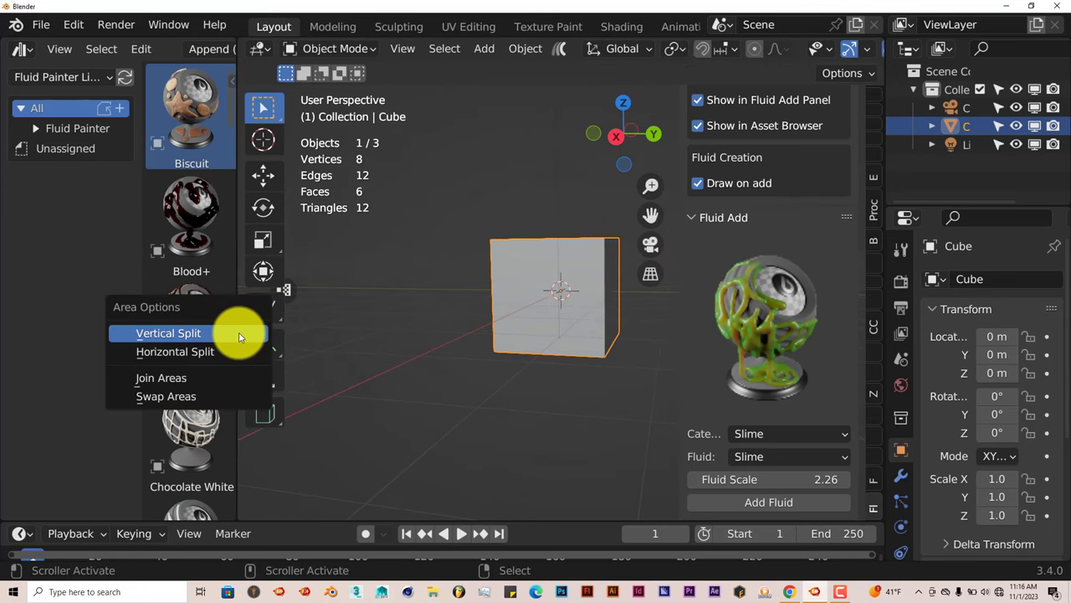
left_click(215, 376)
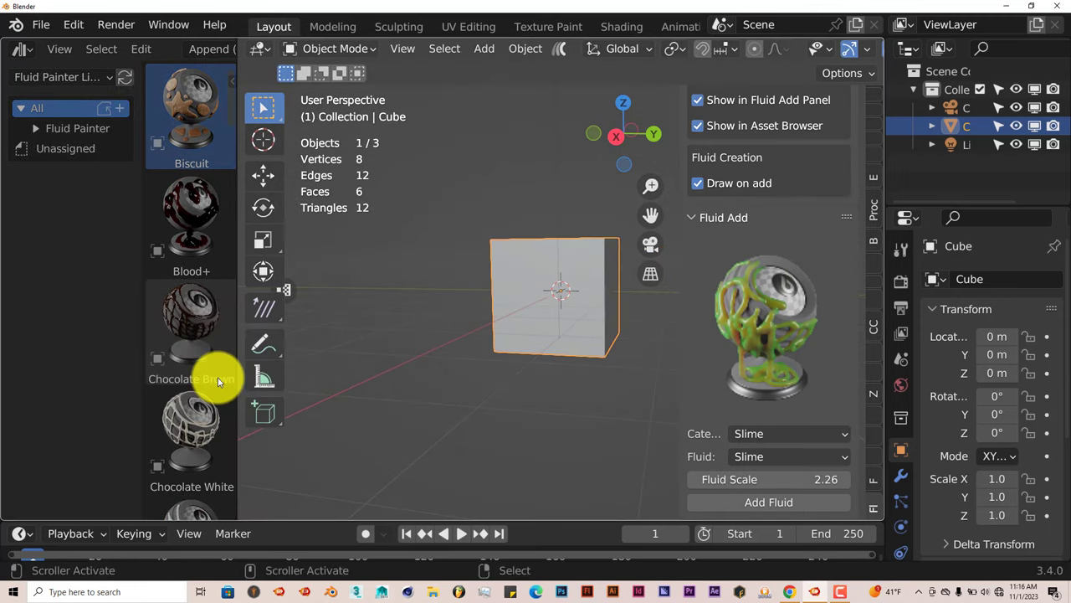
left_click(177, 358)
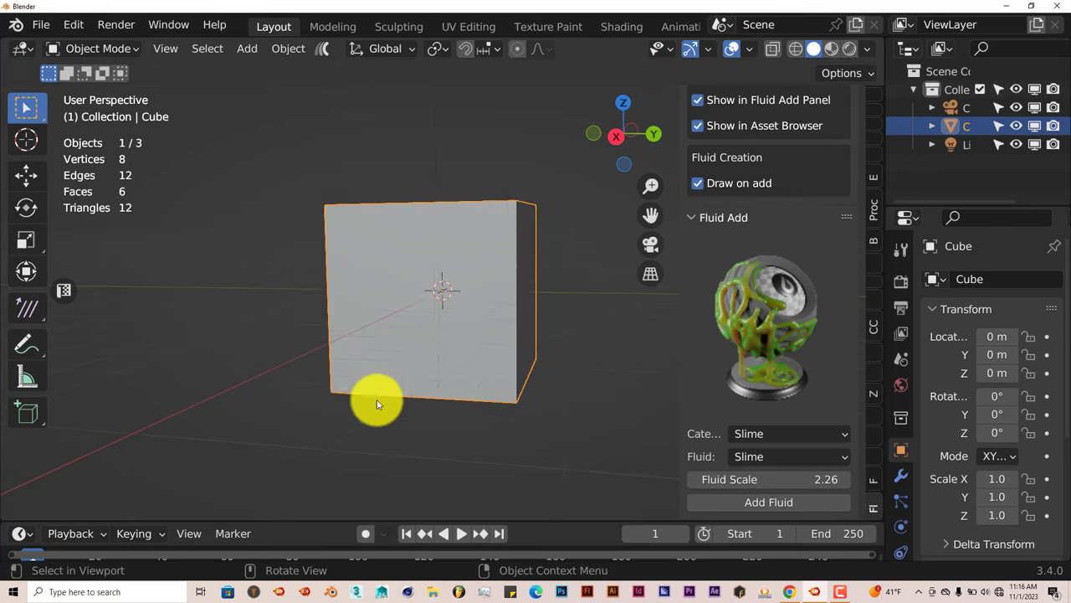
mouse_move(376, 402)
middle_mouse_down()
mouse_move(390, 361)
mouse_move(385, 389)
middle_mouse_up()
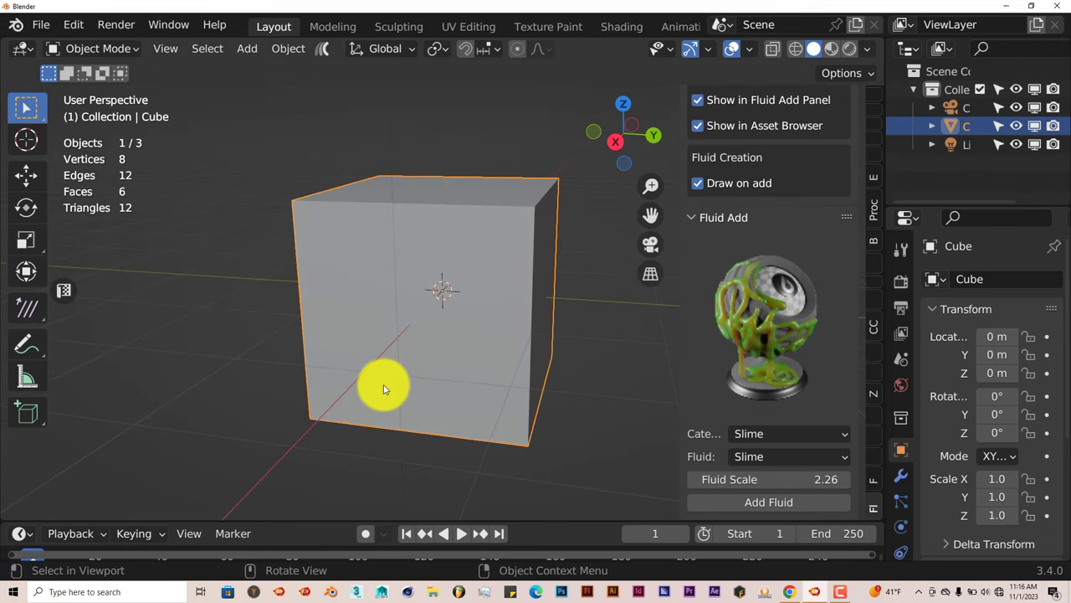
- Switch the viewport to Rendered shading, view the cube from its front face and add the Slime fluid to it
left_click(849, 50)
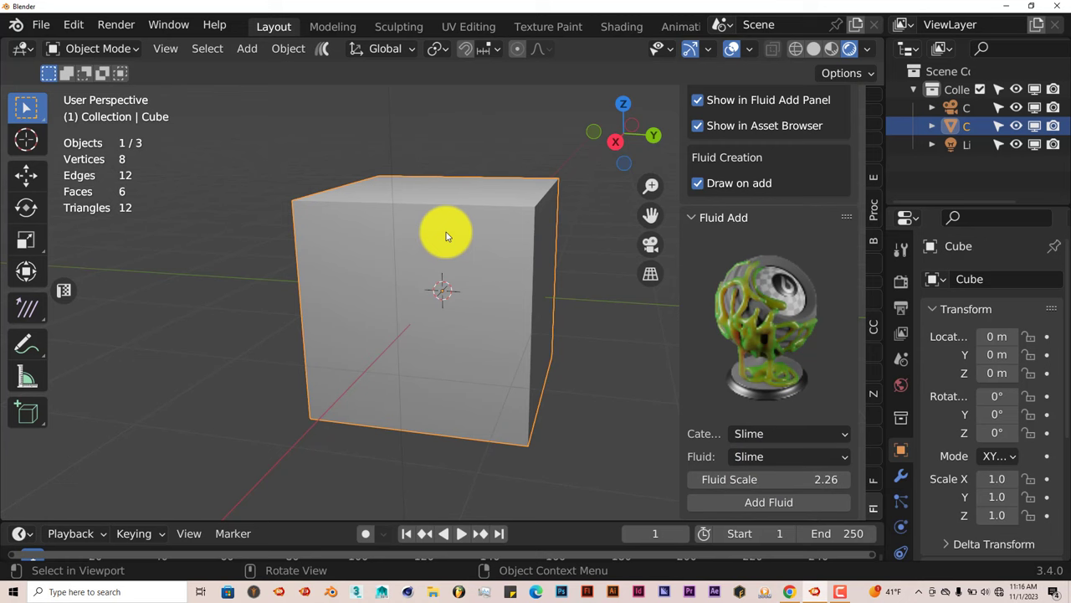
middle_click_drag(448, 291, 489, 284)
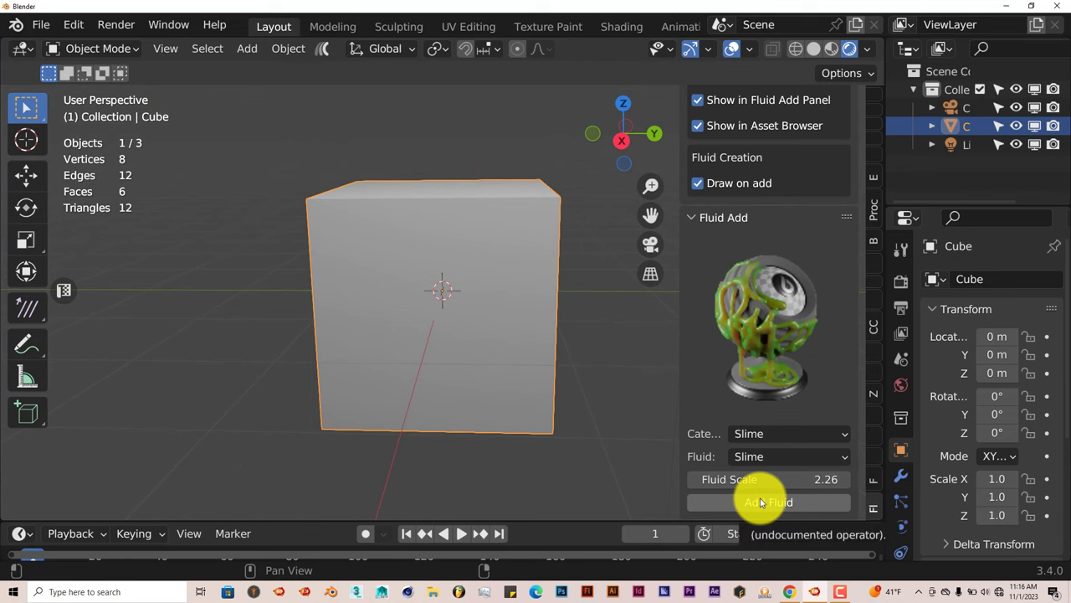
left_click(761, 502)
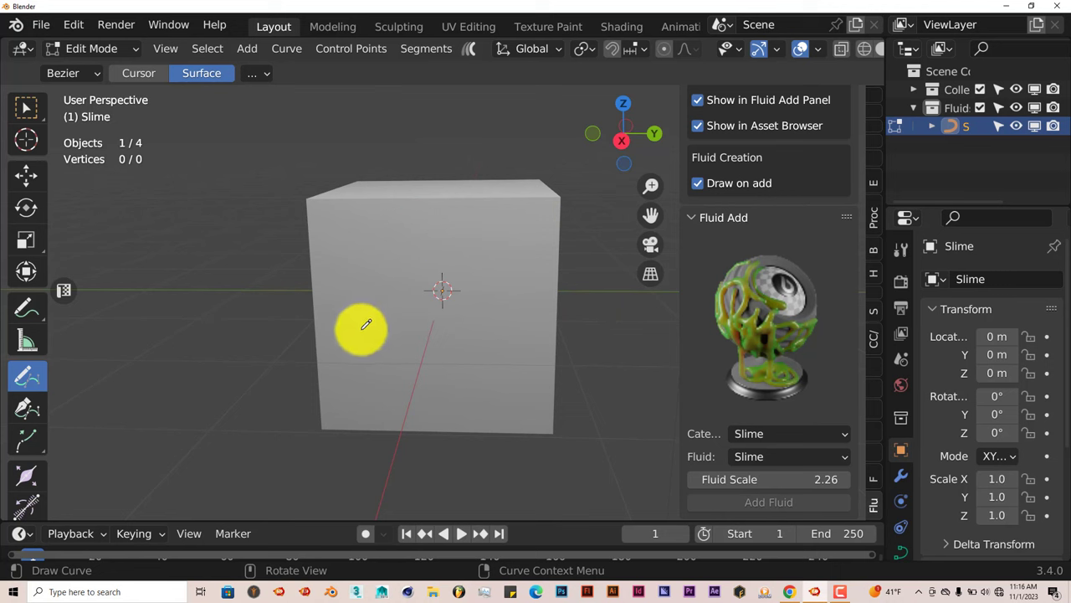
- Draw a wavy, U-ended fluid curve across the cube's front face and stop drawing
mouse_move(360, 328)
left_mouse_down()
mouse_move(365, 252)
mouse_move(409, 235)
mouse_move(389, 330)
mouse_move(465, 393)
mouse_move(508, 298)
mouse_move(517, 241)
left_mouse_up()
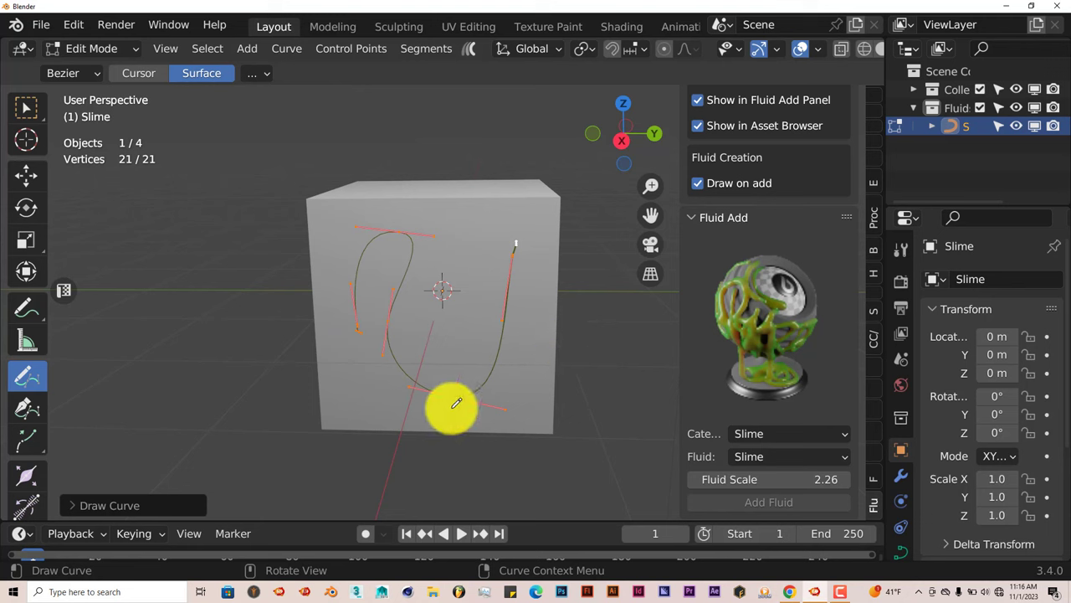
scroll(758, 461, "down", 4)
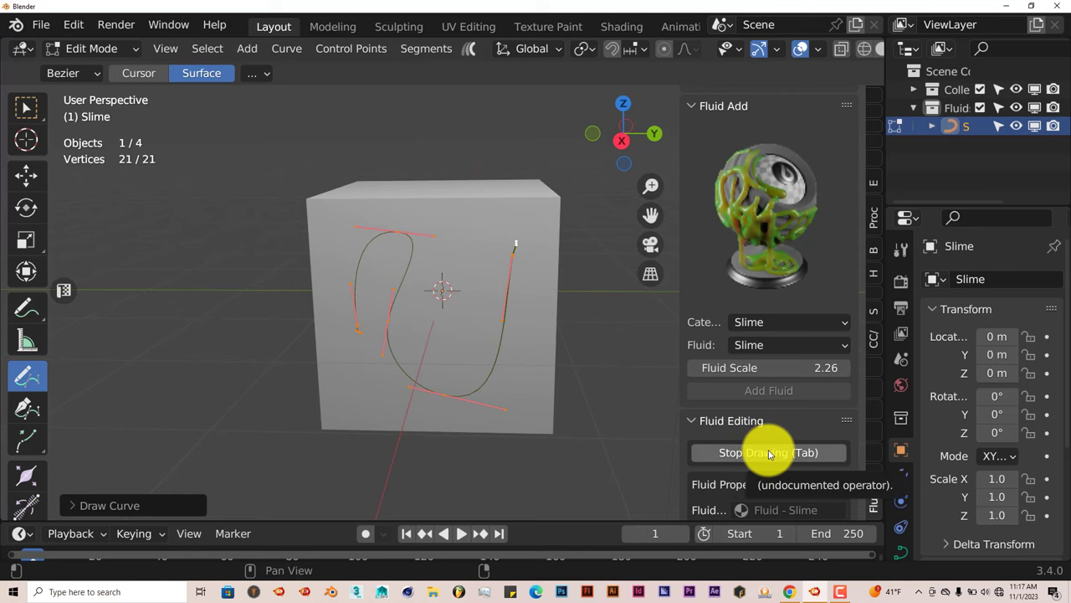
left_click(769, 453)
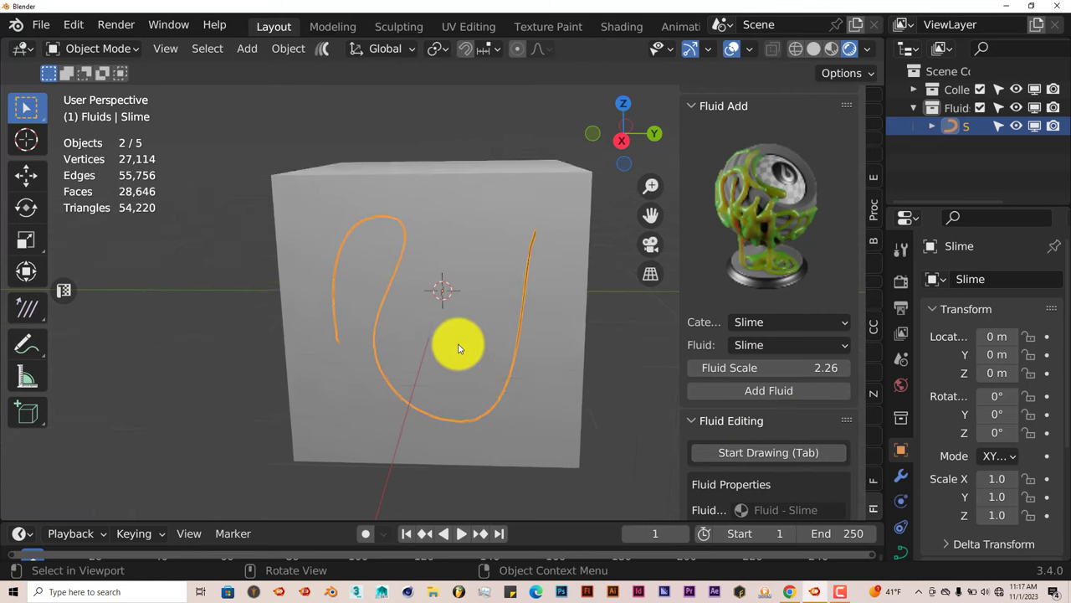
- Set the drawn slime's Fluid Scale in its fluid properties to 26.81
scroll(452, 344, "up", 5)
middle_click_drag(448, 342, 442, 332)
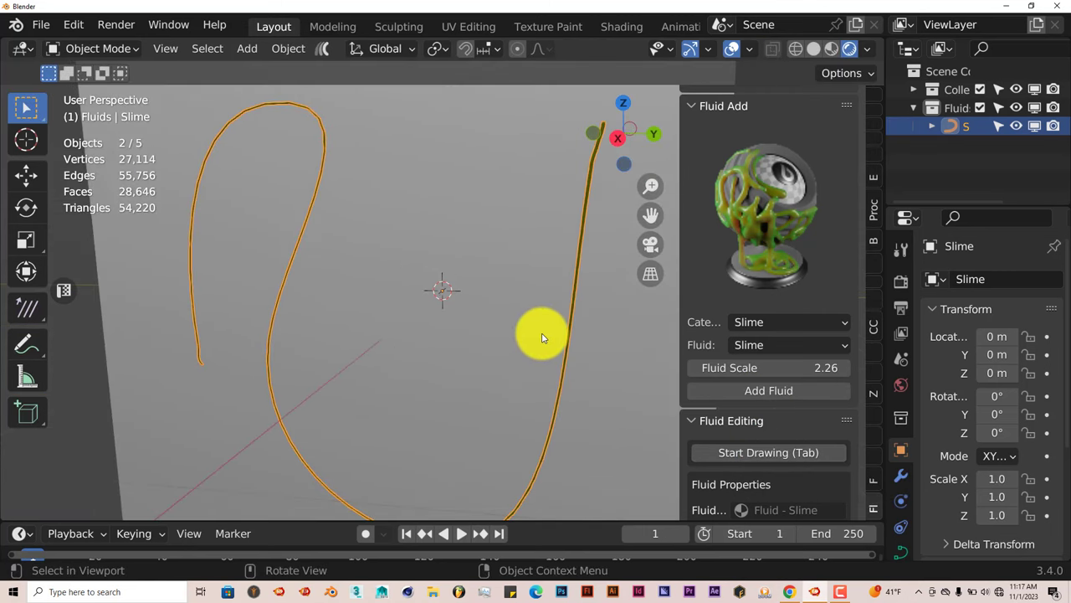
middle_click_drag(539, 335, 526, 339)
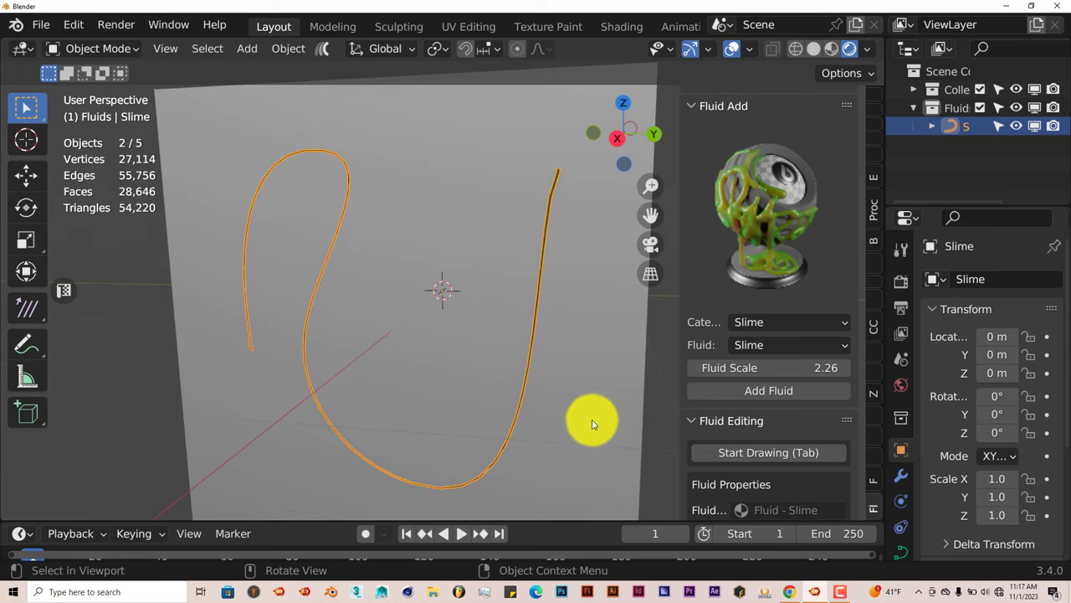
scroll(695, 470, "down", 4)
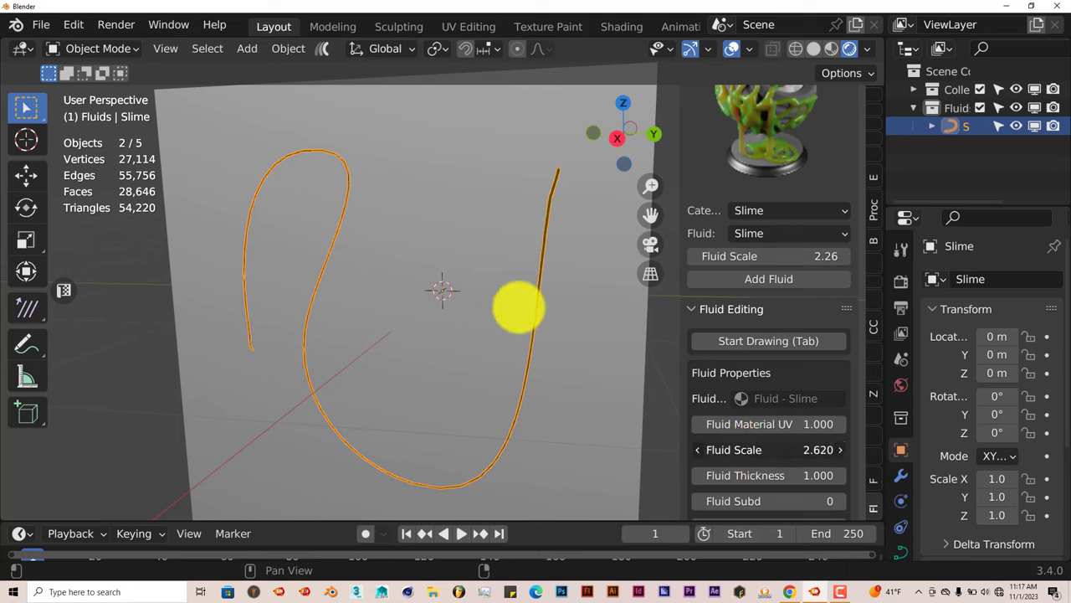
left_click_drag(541, 308, 490, 402)
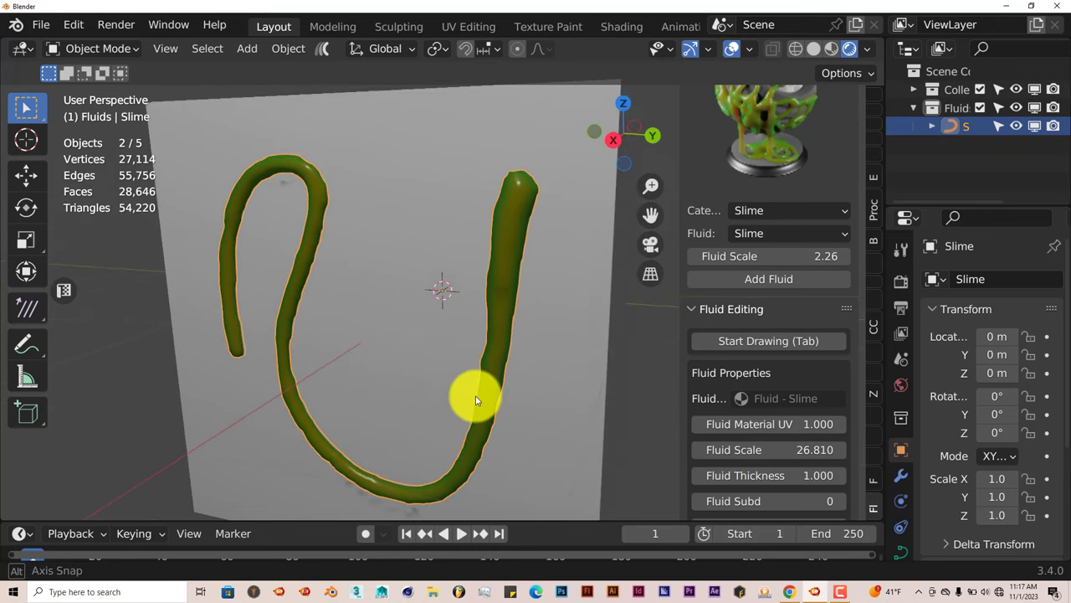
- Set the slime's Fluid Thickness to 1.77
scroll(505, 391, "up", 4)
middle_click_drag(534, 437, 516, 450)
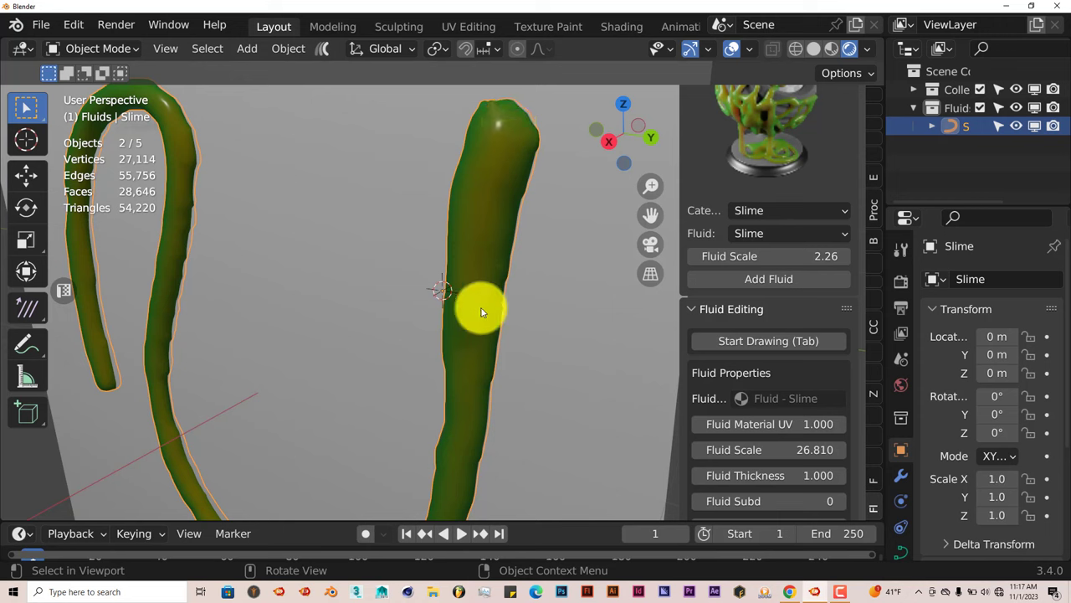
mouse_move(477, 338)
middle_mouse_down()
mouse_move(469, 313)
mouse_move(478, 332)
middle_mouse_up()
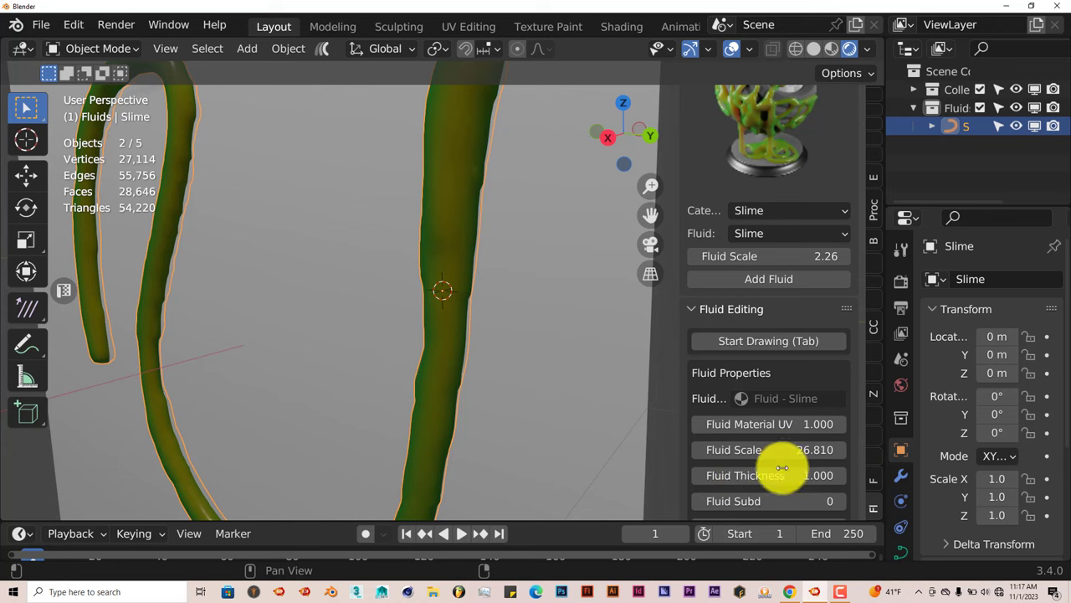
left_click_drag(745, 475, 497, 430)
mouse_move(497, 430)
middle_mouse_down()
mouse_move(471, 413)
mouse_move(509, 426)
middle_mouse_up()
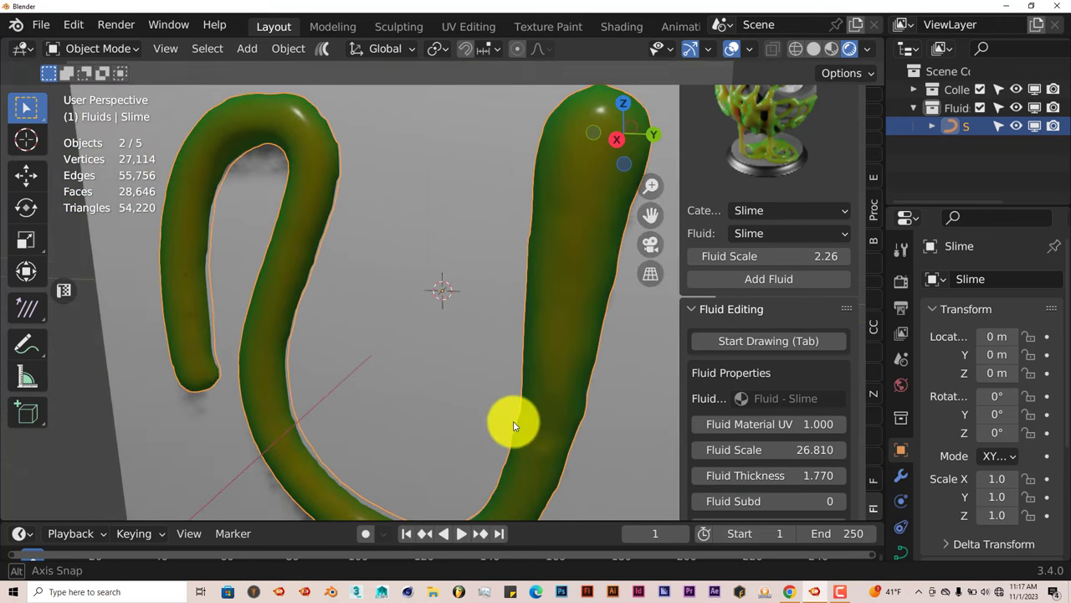
- Widen the sidebar and set the slime's Fluid Subd to 4
scroll(765, 485, "down", 1)
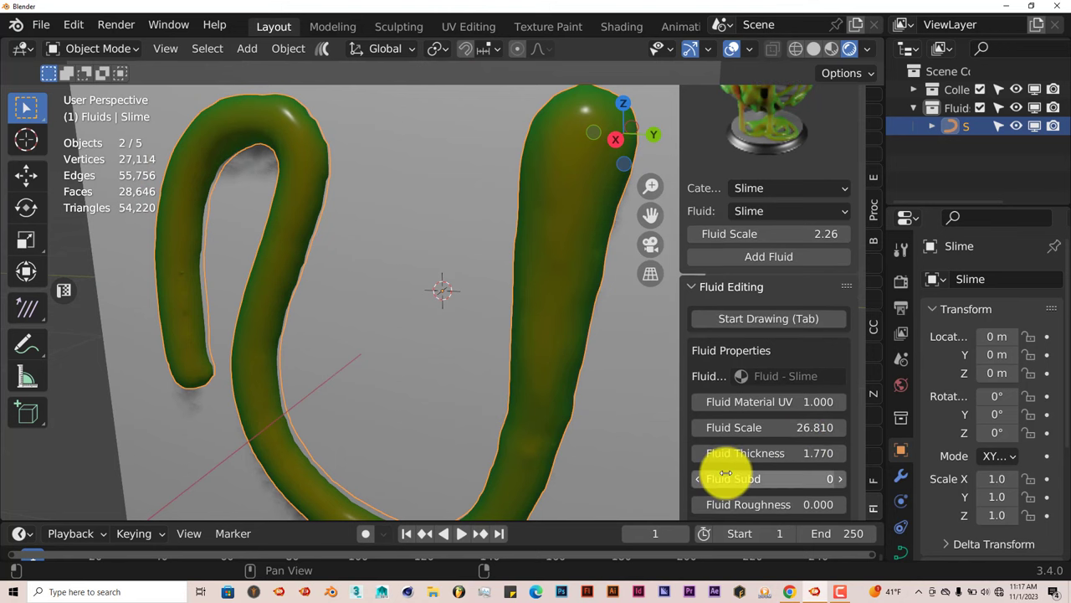
left_click_drag(680, 461, 648, 467)
left_click_drag(724, 478, 530, 338)
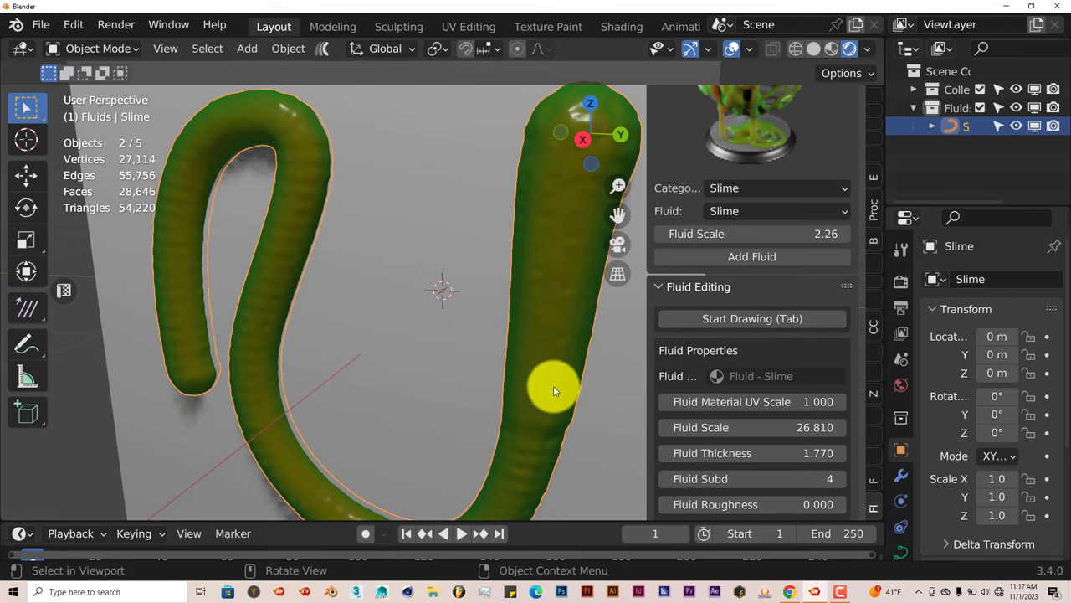
- Set the slime's Fluid Roughness to 0.34
middle_click_drag(553, 390, 541, 382)
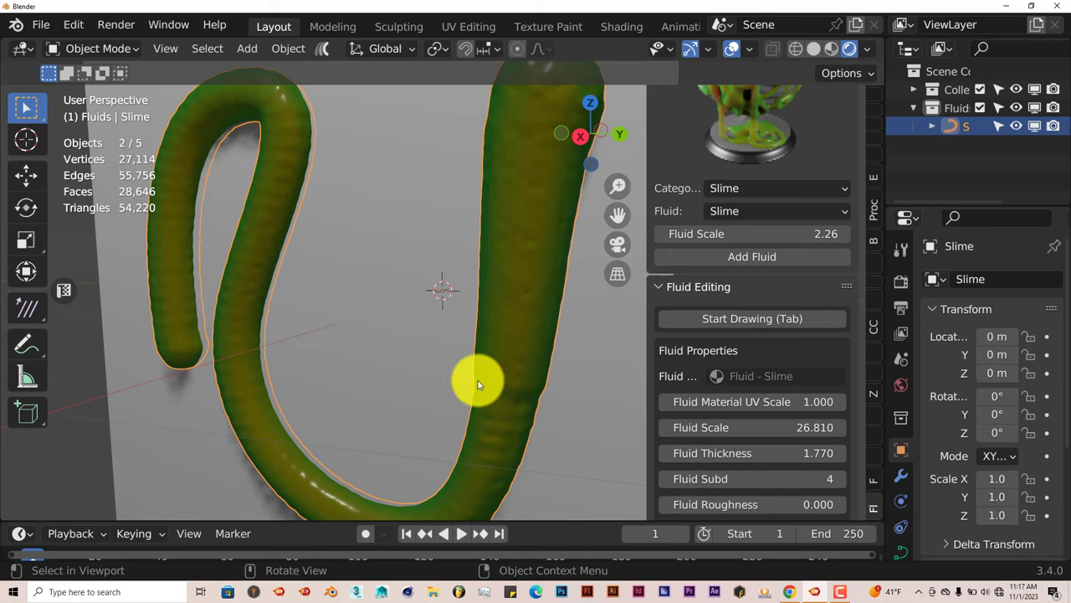
middle_click_drag(496, 426, 490, 429)
scroll(757, 497, "down", 1)
left_click_drag(711, 488, 475, 340)
mouse_move(371, 426)
middle_mouse_down()
mouse_move(359, 426)
mouse_move(416, 407)
mouse_move(349, 421)
mouse_move(351, 430)
middle_mouse_up()
- Set Drops Active to 0 to compare the slime without drops, and restore it to 1
scroll(752, 501, "down", 1)
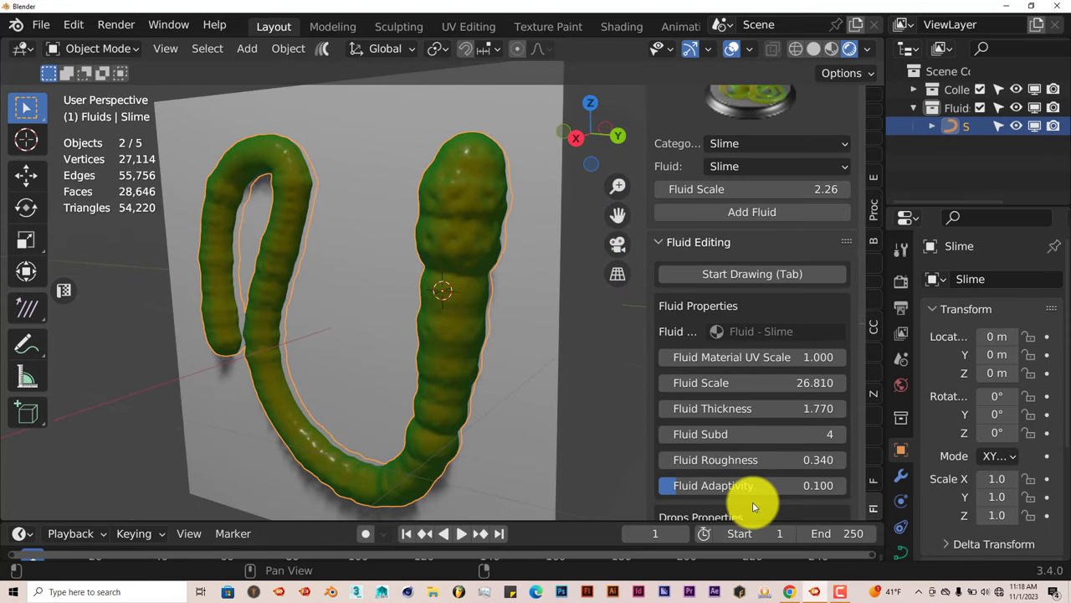
scroll(752, 501, "down", 5)
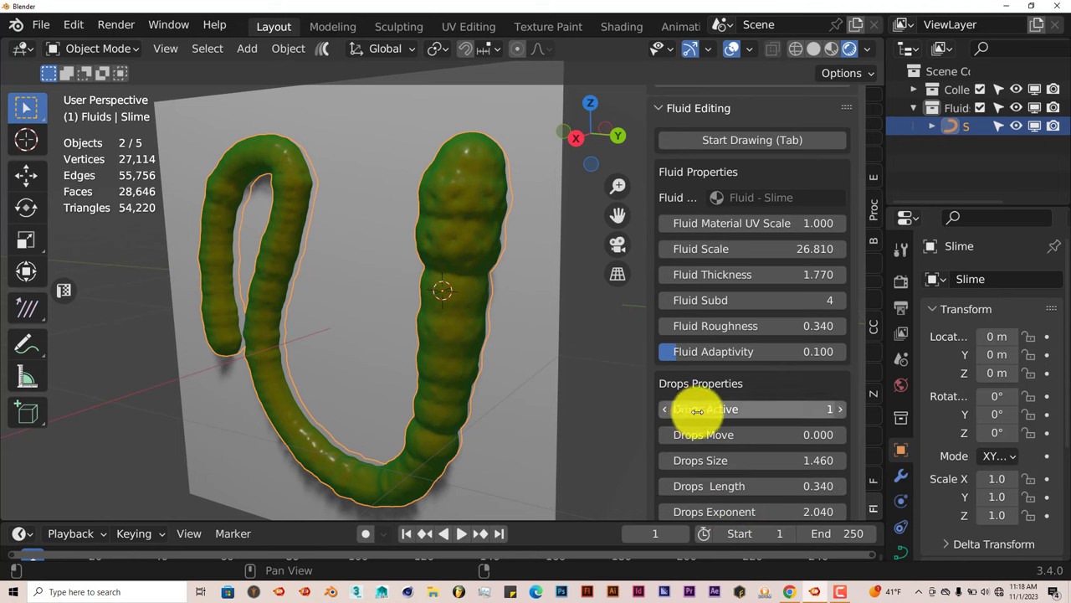
left_click(841, 412)
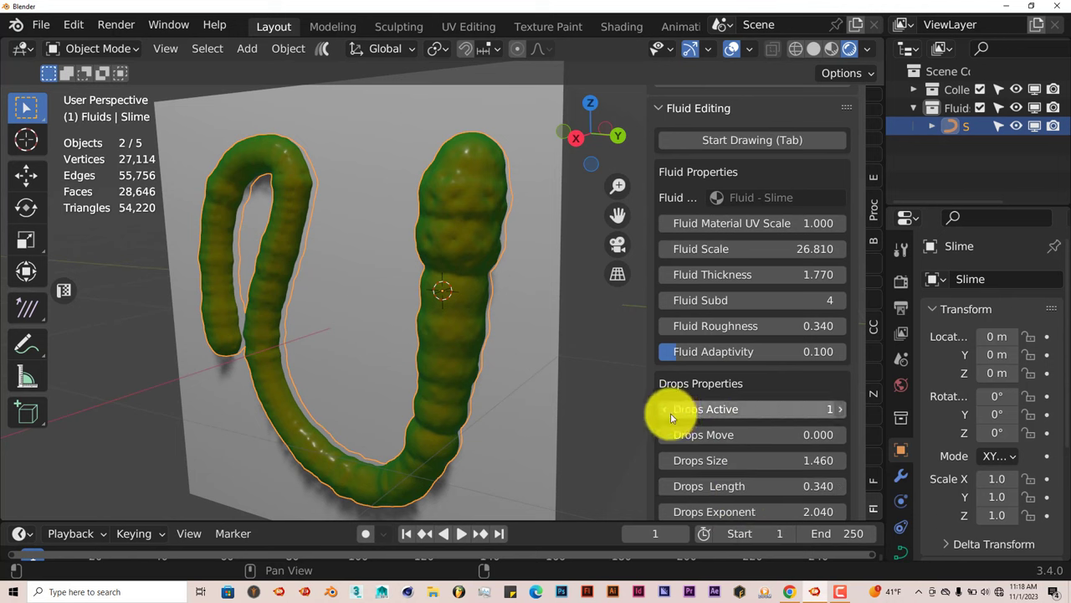
left_click(665, 410)
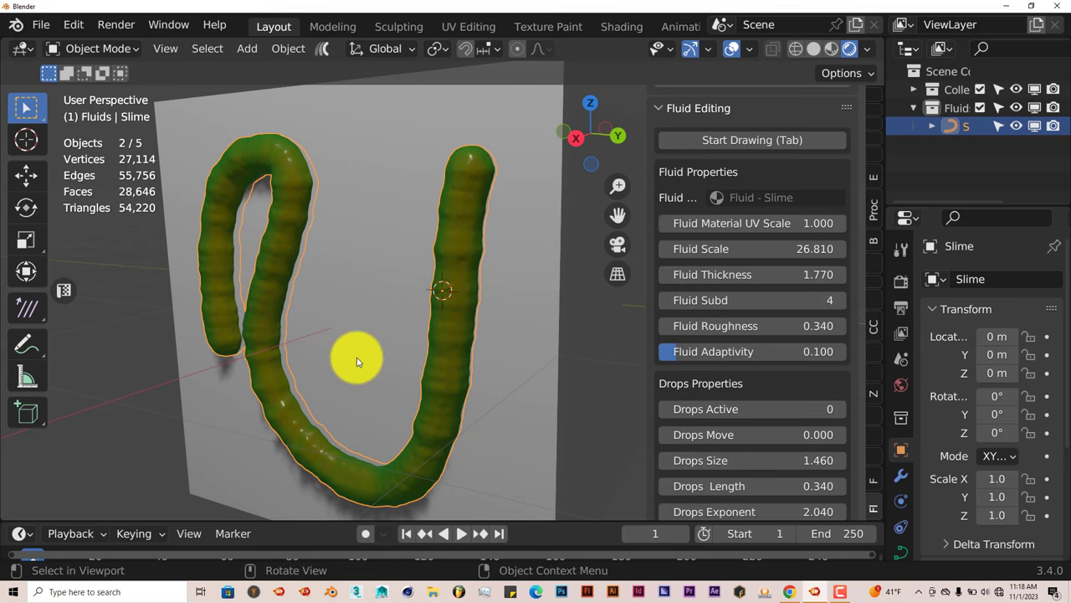
middle_click_drag(354, 359, 370, 352)
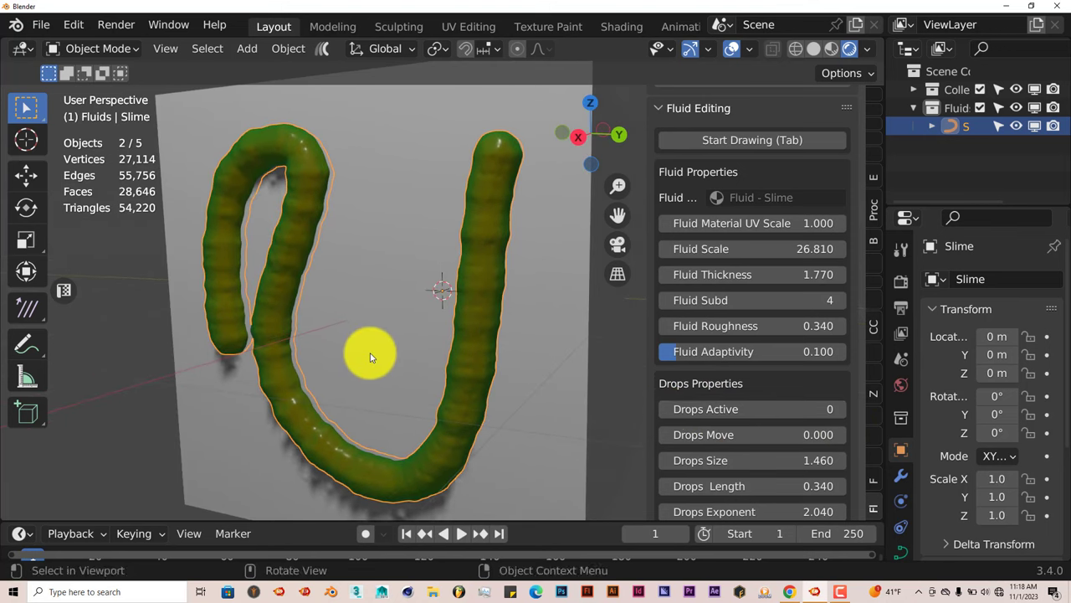
left_click(841, 409)
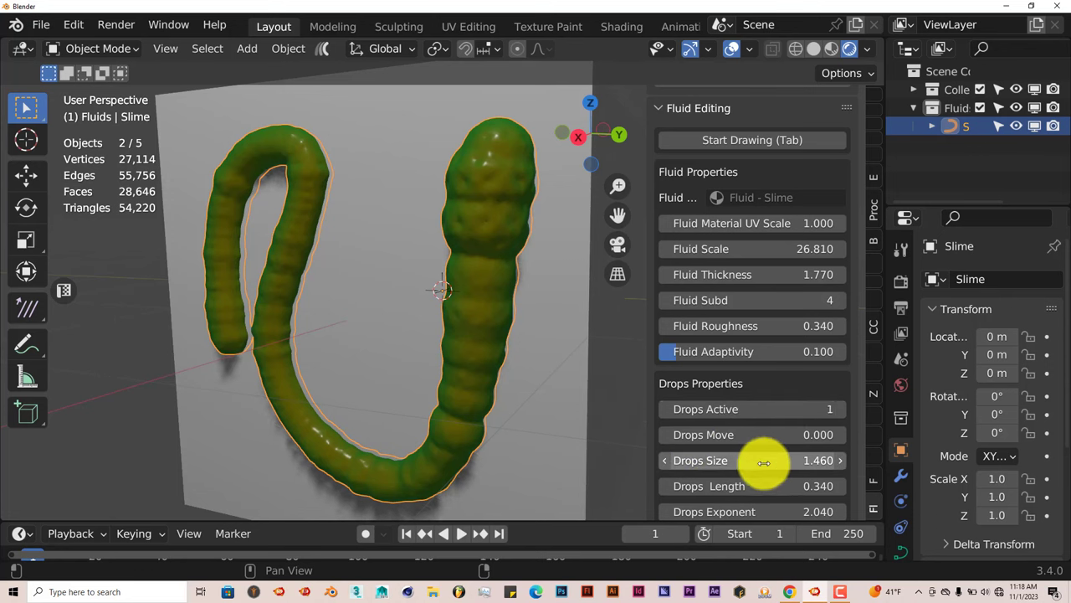
- Set the slime's Drops Size to 2
left_click_drag(729, 461, 534, 329)
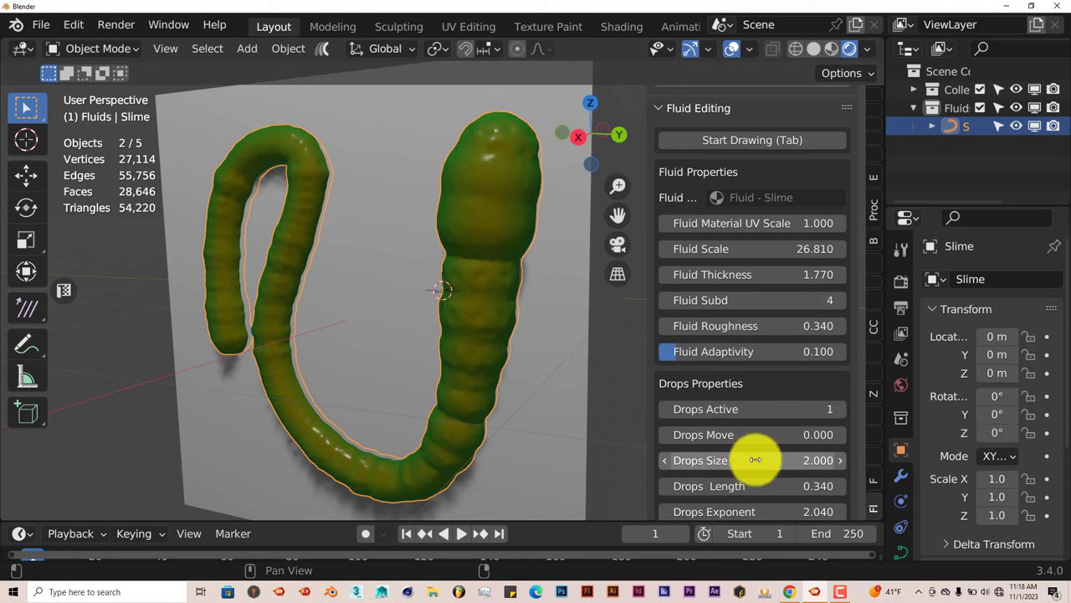
- Keyframe Drops Size at 2 on frame 1, enlarge the timeline, and keyframe a larger size on frame 20
key("i")
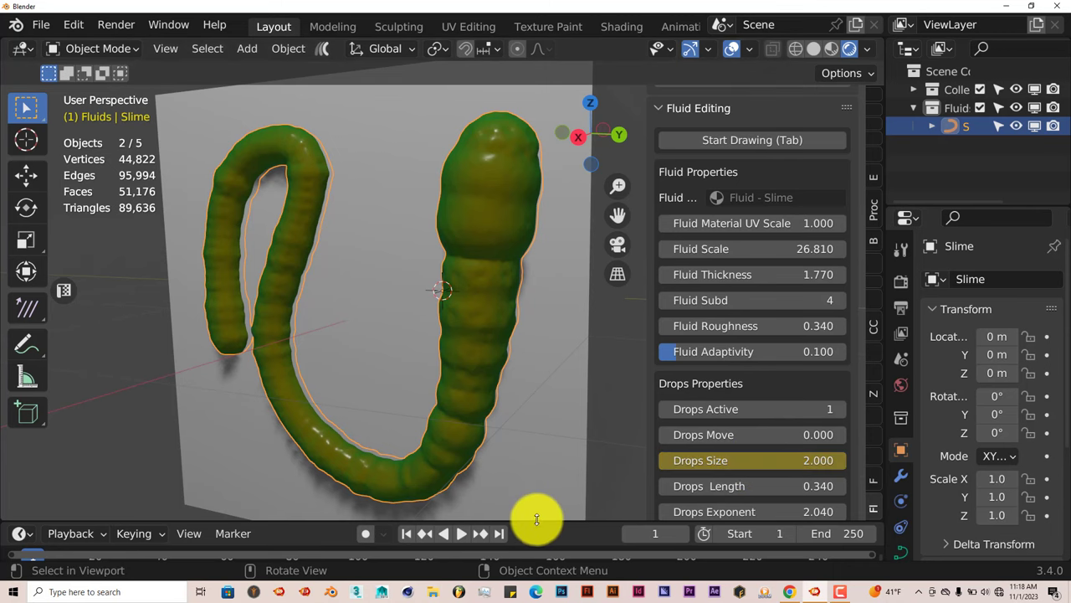
left_click_drag(536, 520, 545, 467)
left_click(96, 518)
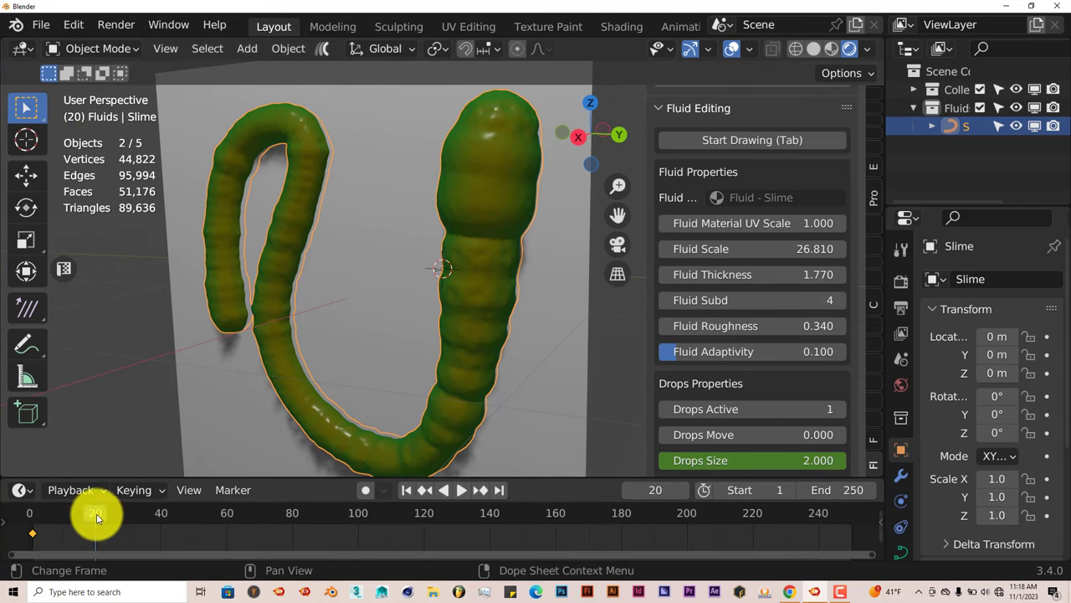
left_click_drag(755, 459, 552, 327)
- Play the Drops Size animation from frame 1, return to the first frame and delete both keyframes
left_click(406, 490)
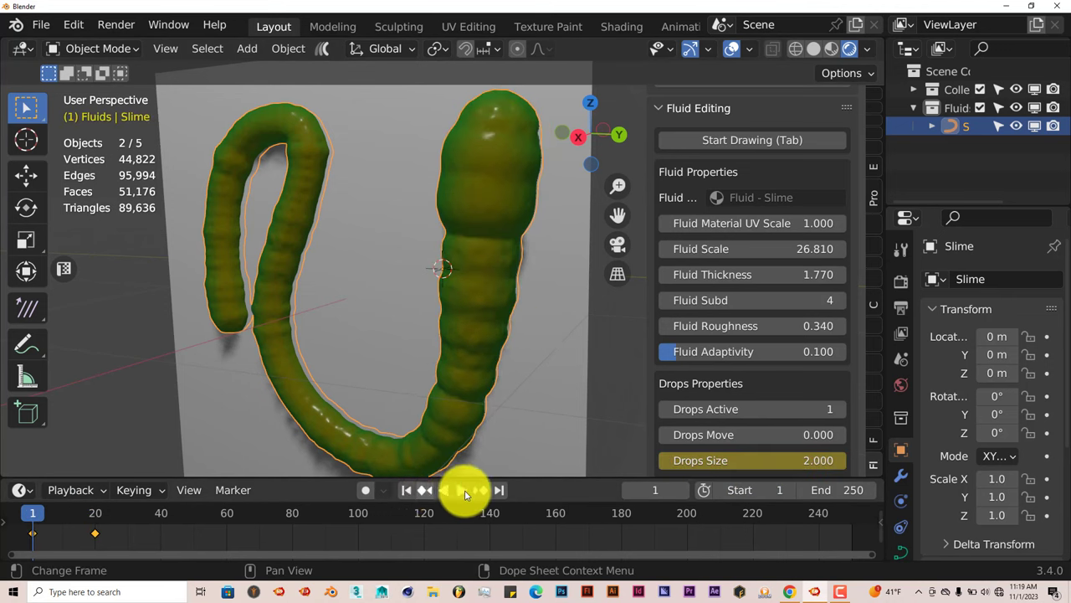
left_click(463, 490)
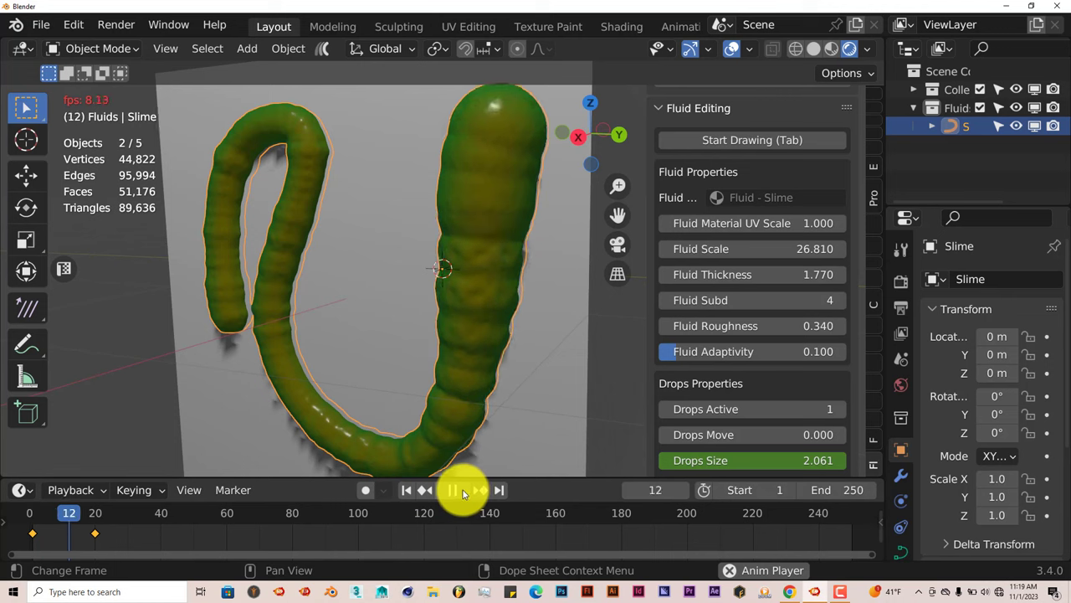
left_click(462, 490)
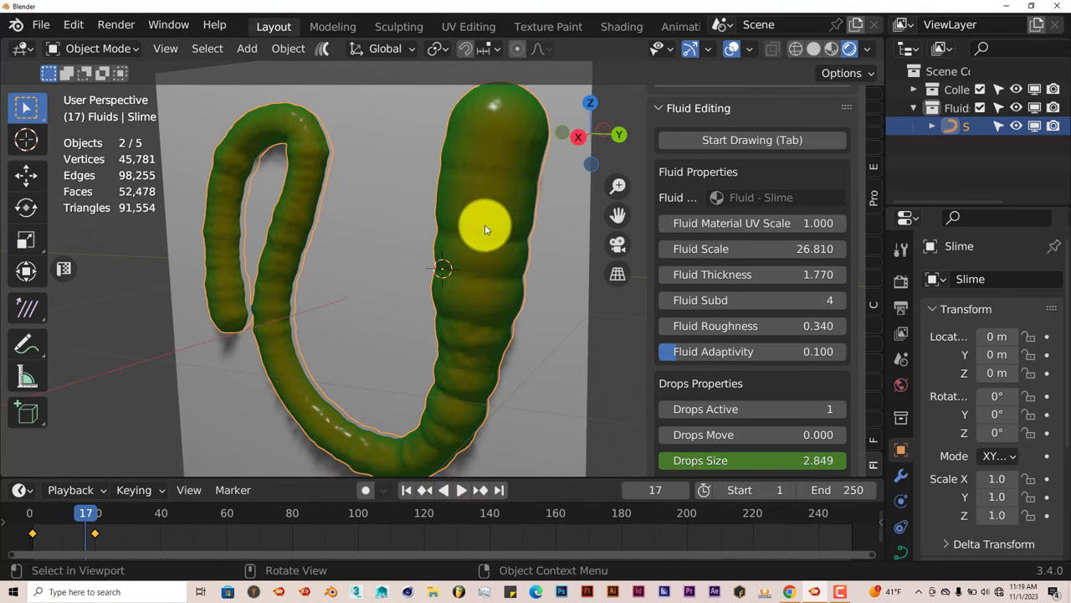
left_click(409, 489)
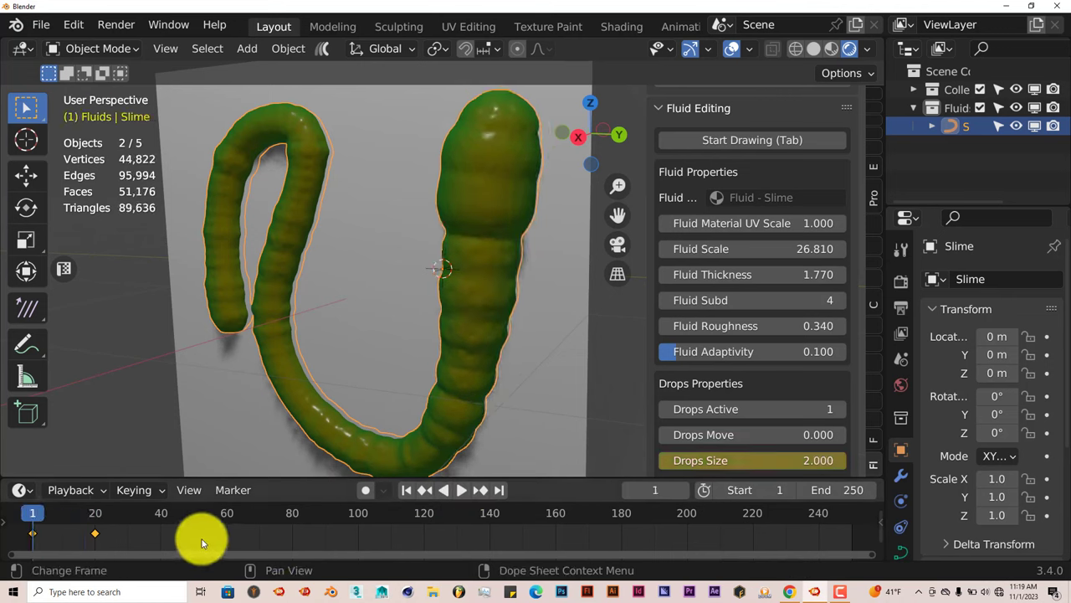
key("Delete")
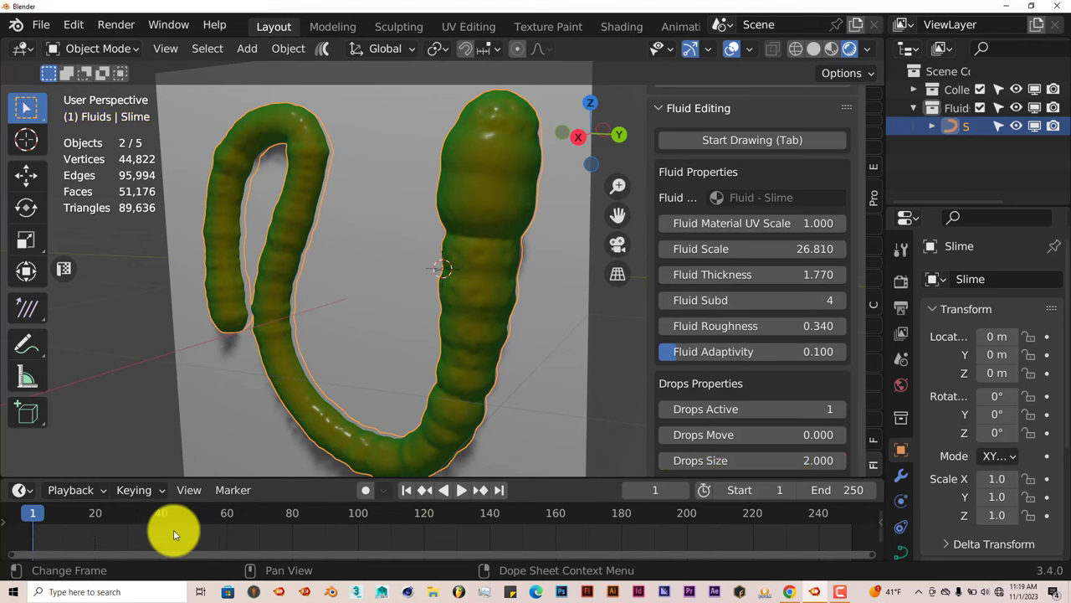
- Set the slime's Drops Length to 0.72
scroll(741, 438, "down", 2)
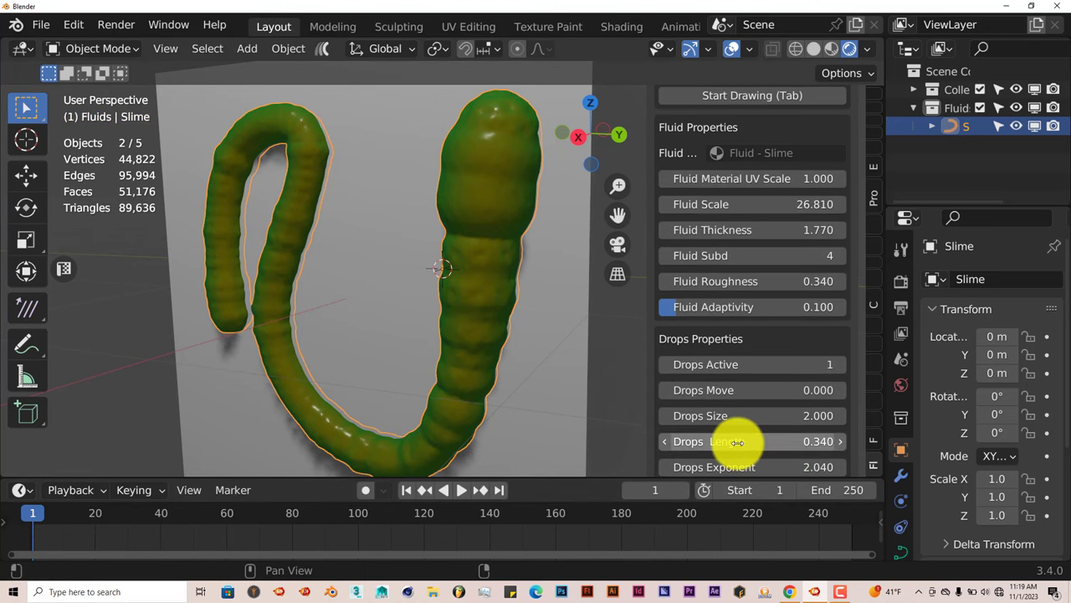
left_click_drag(736, 445, 351, 400)
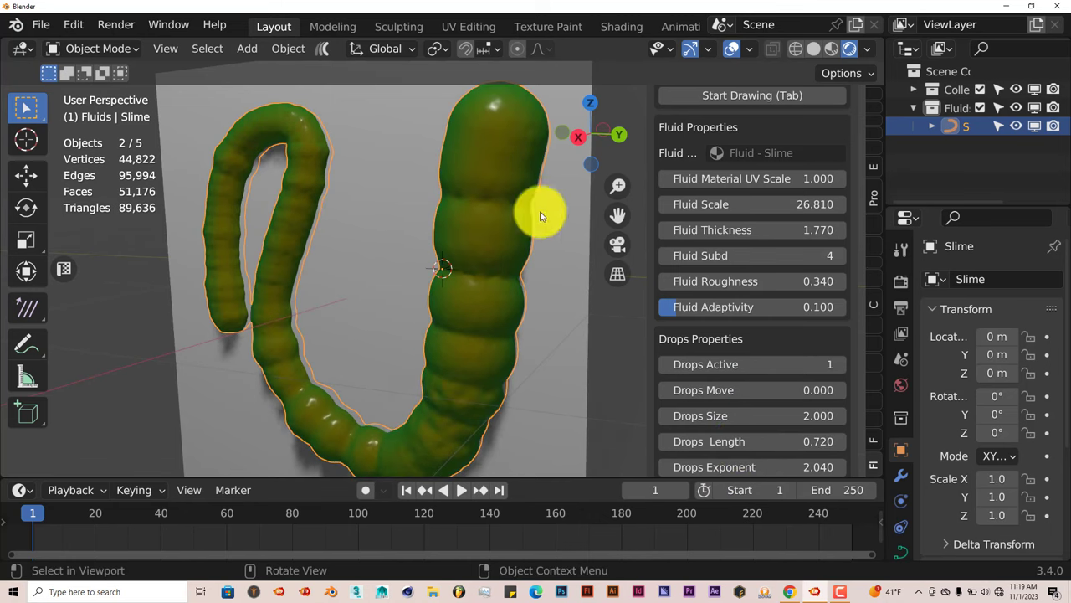
- Turn on Layer A for the slime by setting Layer A Y/N to 1, and inspect its surface up close
scroll(772, 442, "down", 1)
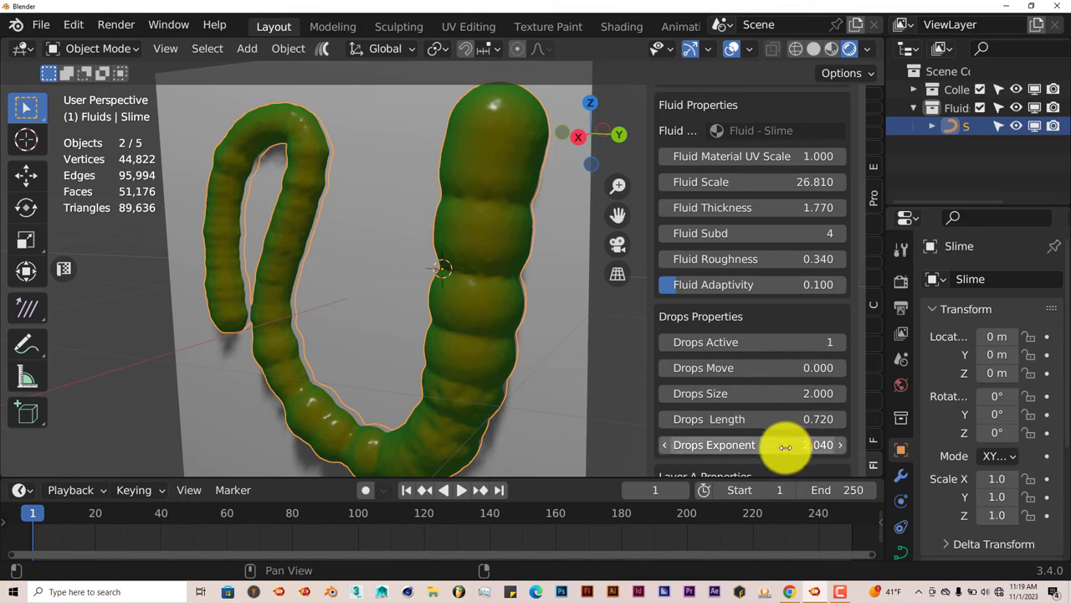
scroll(785, 446, "down", 4)
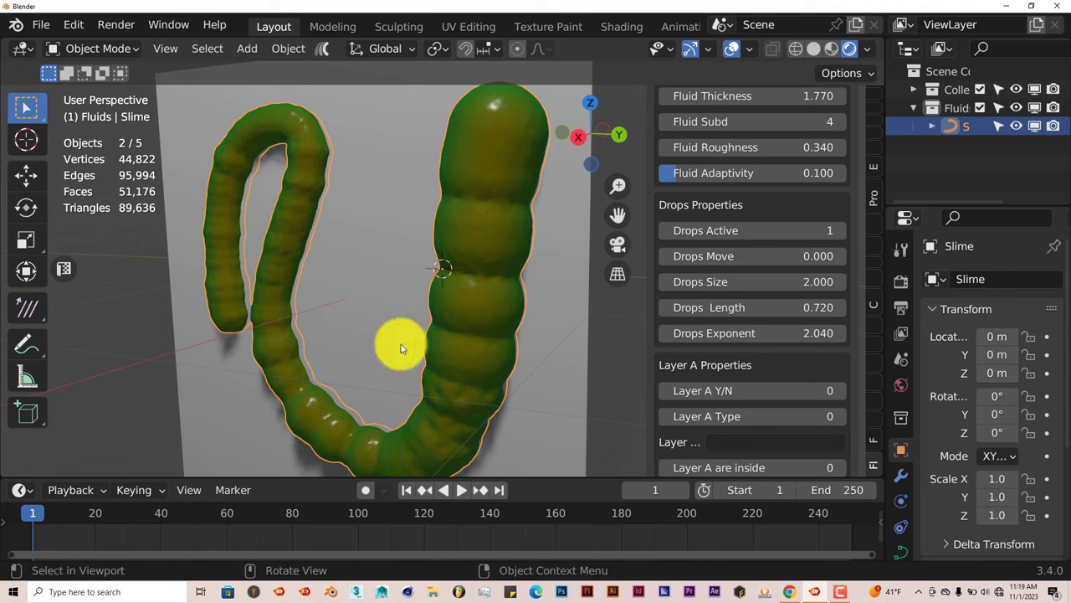
left_click(839, 389)
middle_click_drag(455, 294, 446, 321)
scroll(452, 309, "up", 8)
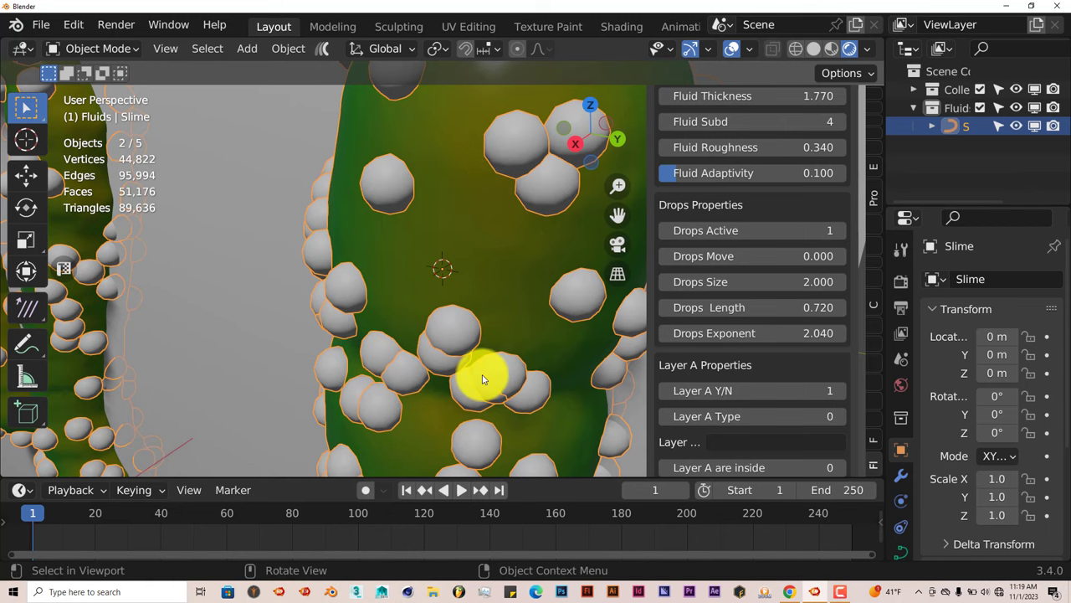
- Set the slime's Layer A Y/N to 0 and back to 1 to compare the surface without and with the layer
scroll(482, 378, "down", 5)
middle_click_drag(452, 381, 463, 414)
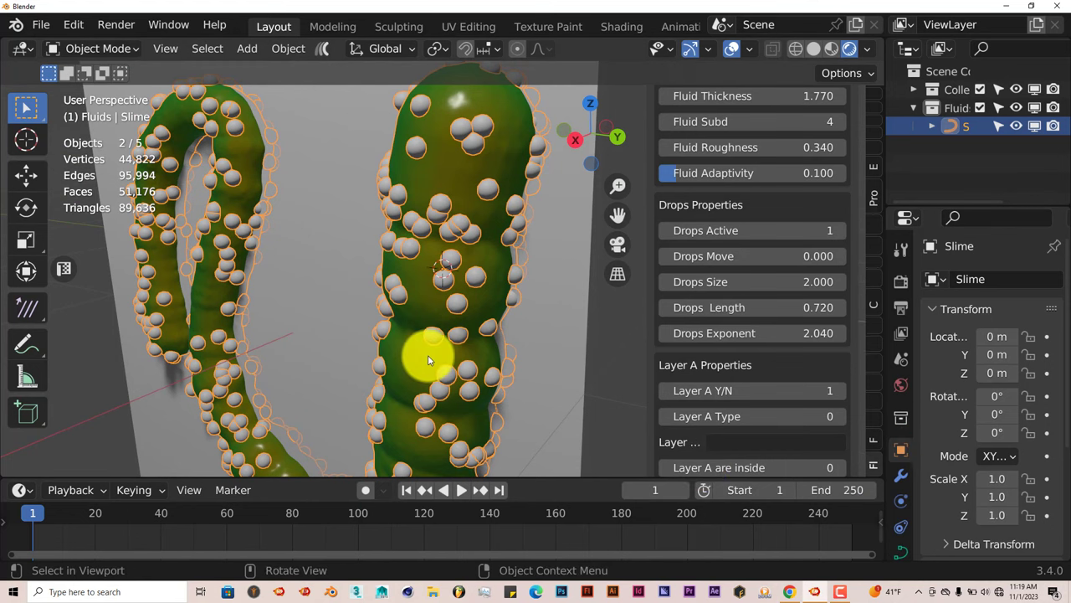
middle_click_drag(469, 342, 469, 343)
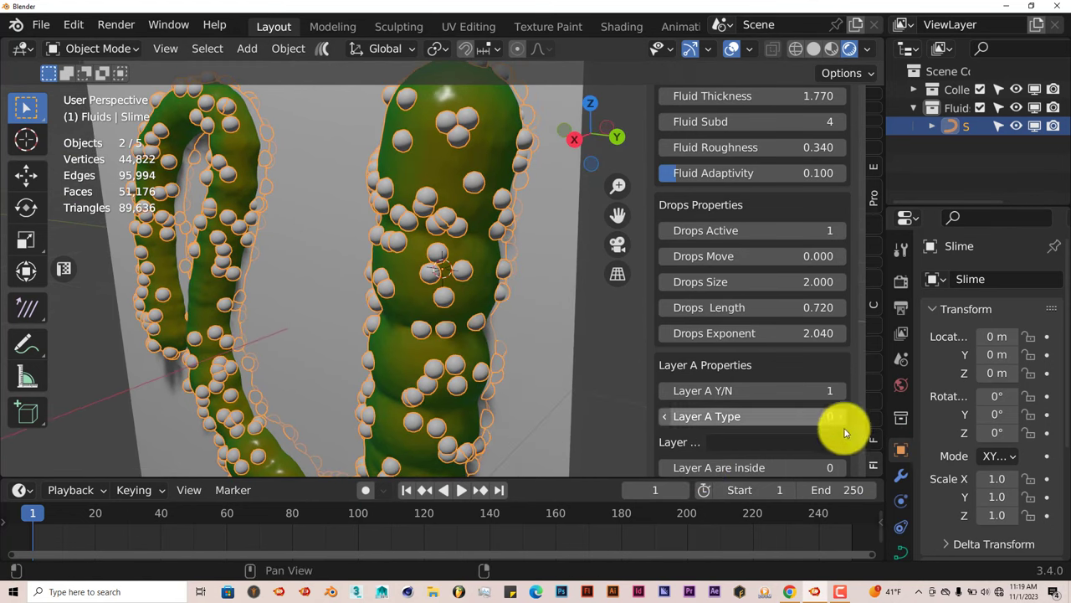
left_click(664, 390)
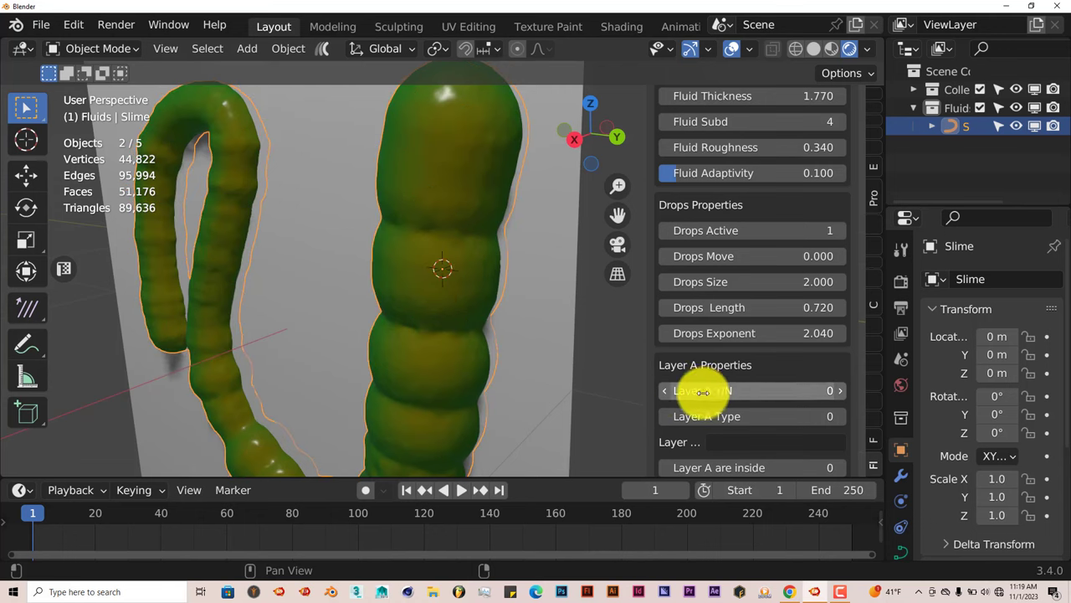
scroll(803, 410, "down", 2)
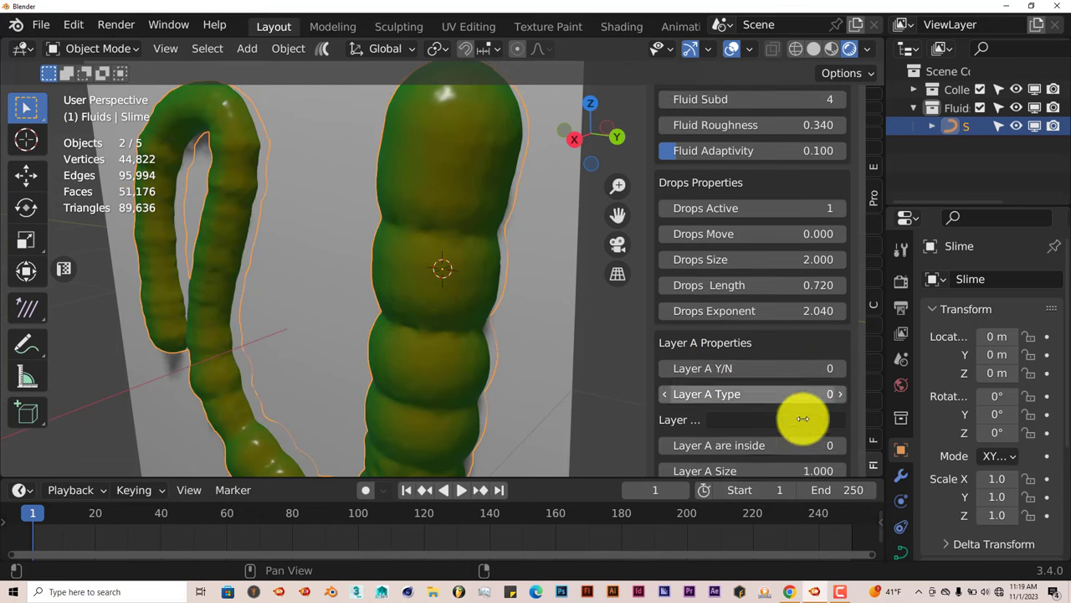
scroll(765, 426, "down", 1)
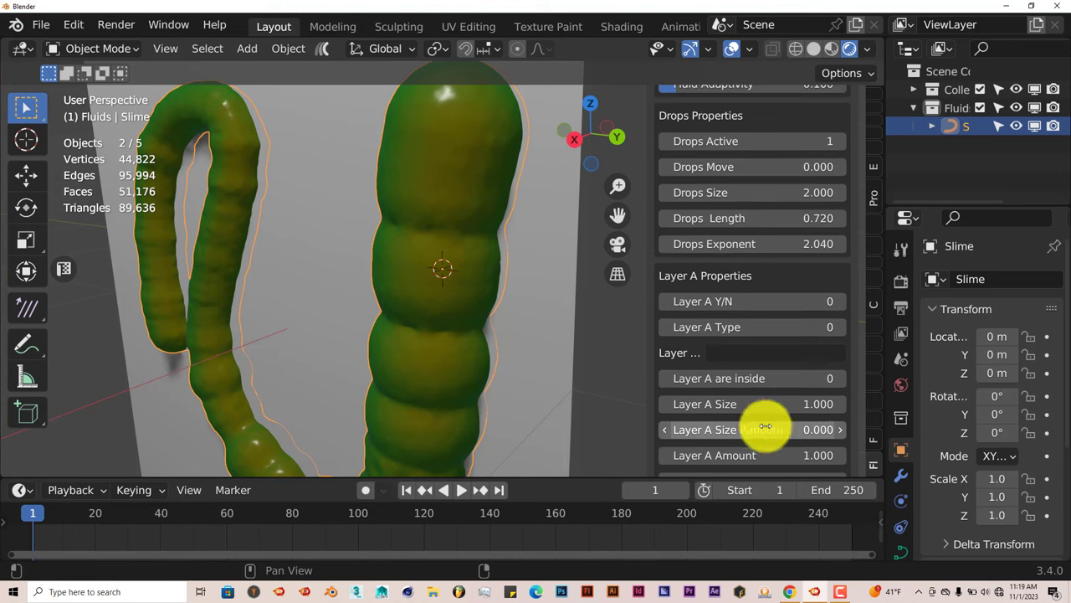
left_click(840, 303)
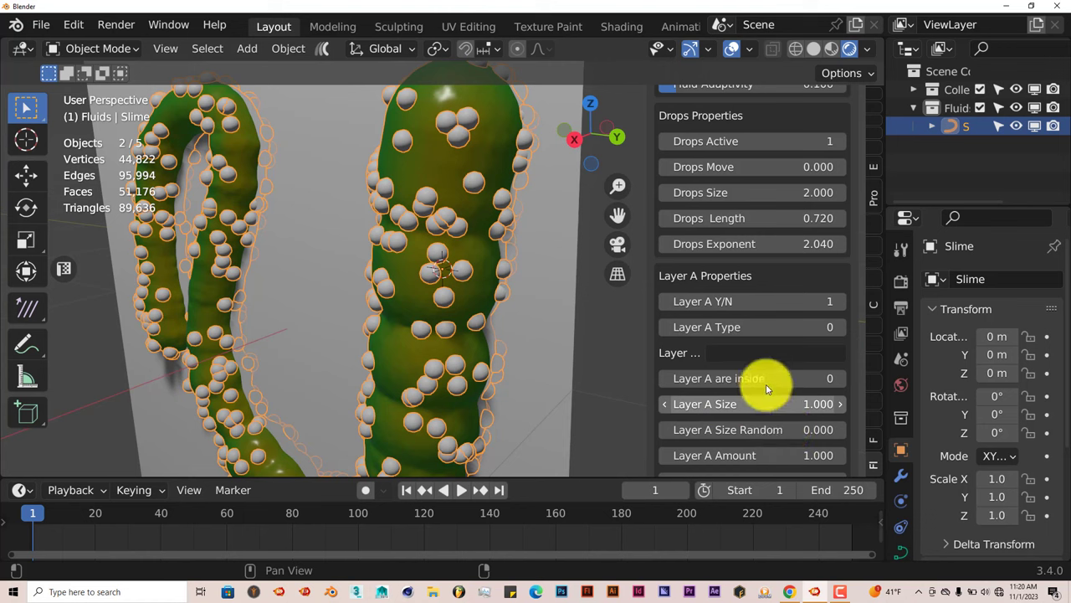
- Set the slime's Layer A Size to 1.45, Layer A Size Random to 0.92 and Layer A Amount to 0.51
scroll(770, 425, "down", 2)
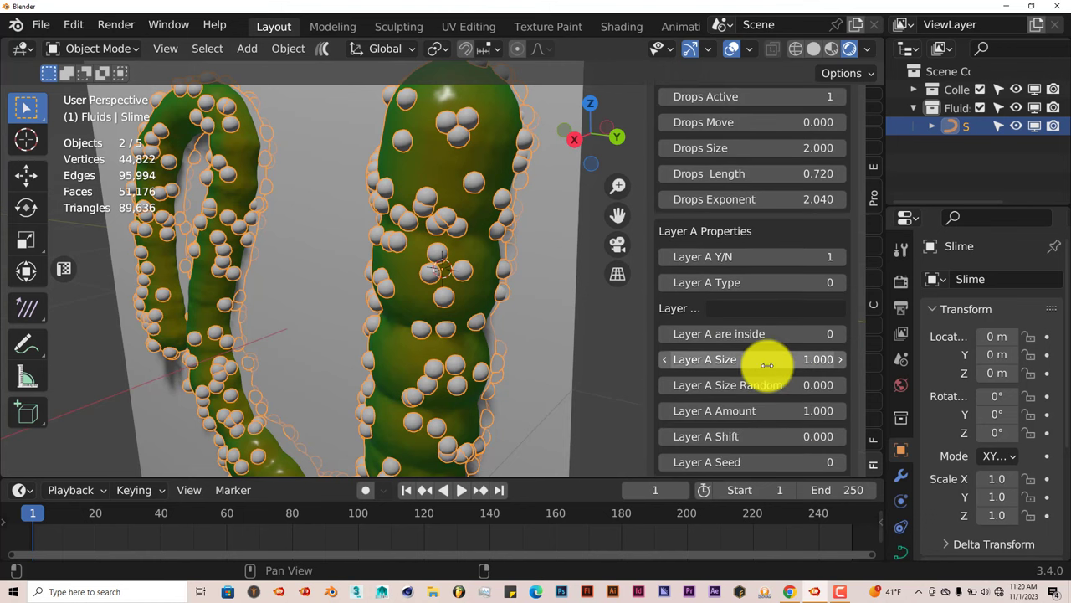
left_click_drag(773, 367, 542, 251)
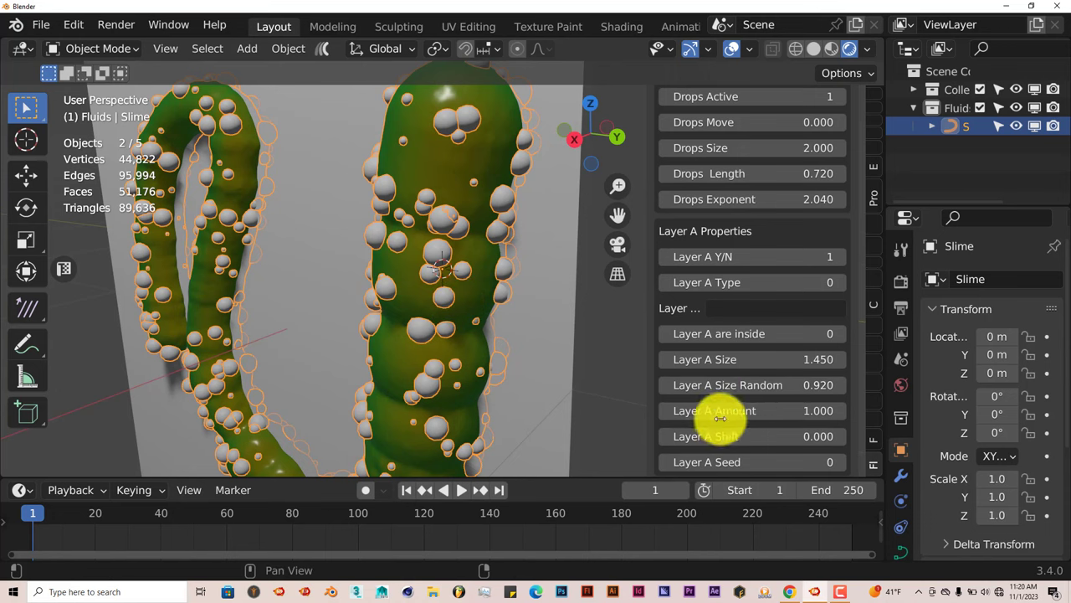
left_click_drag(773, 413, 473, 269)
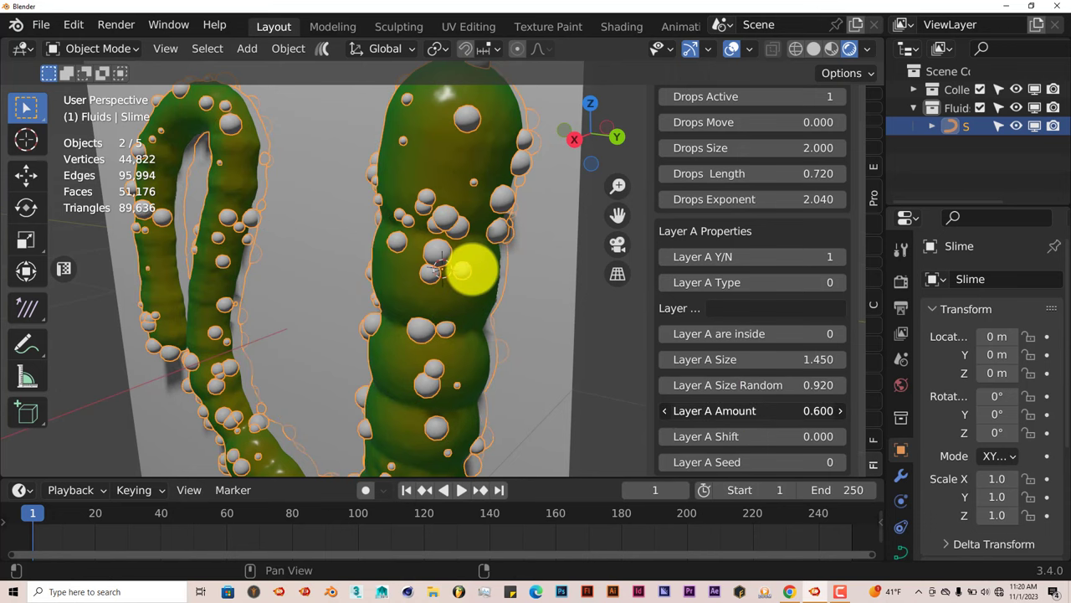
- Turn on Layer B for the slime by setting Layer B Y/N to 1
scroll(789, 457, "down", 2)
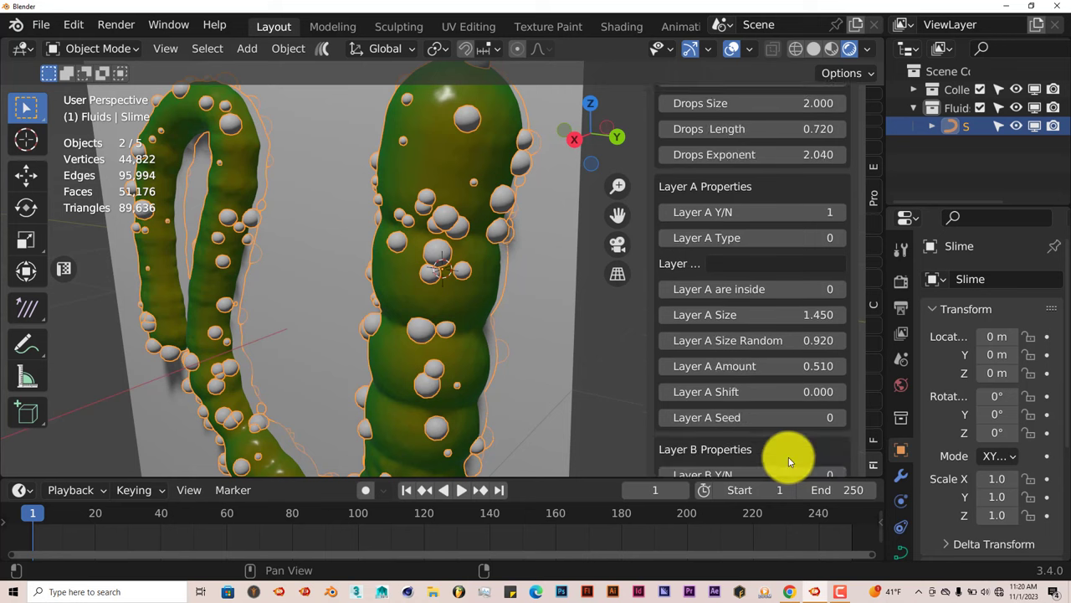
scroll(802, 456, "down", 4)
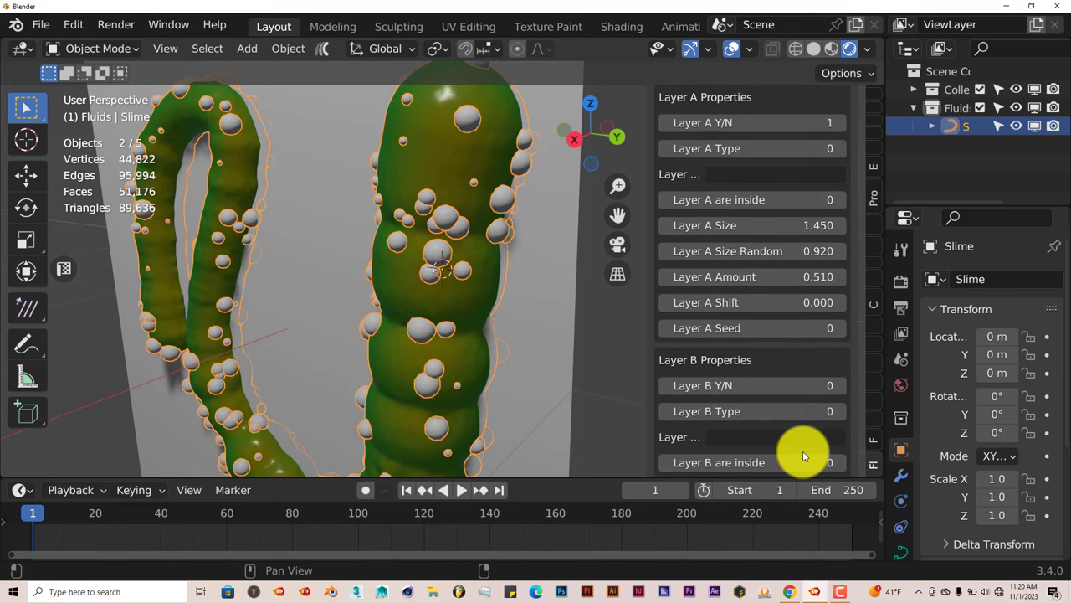
left_click(837, 385)
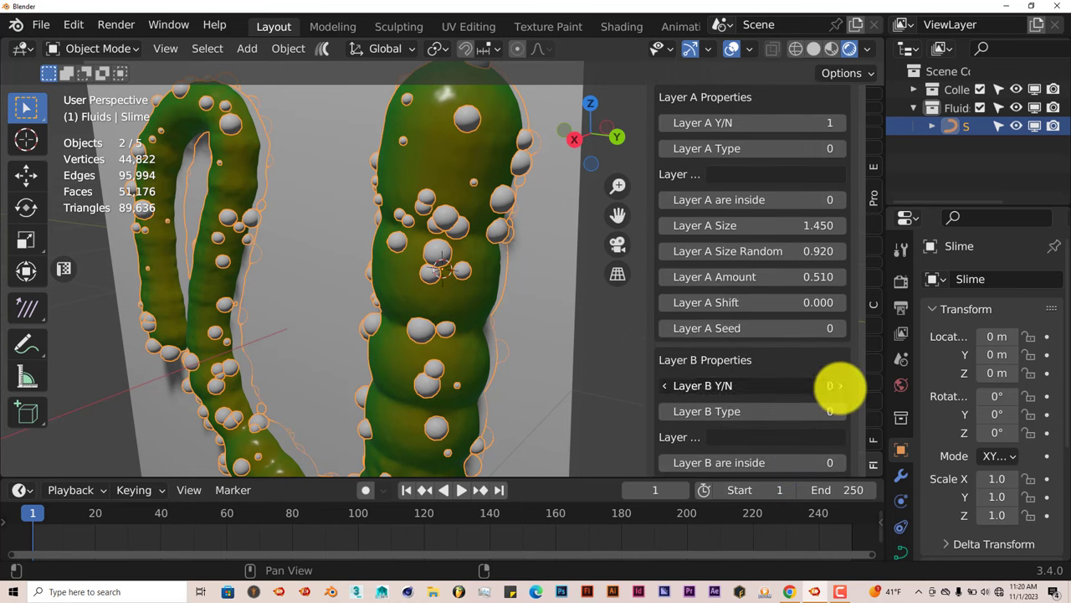
- Set the slime's Layer B Size to 0.73 and Layer B Size Random to 0.44
scroll(774, 431, "down", 3)
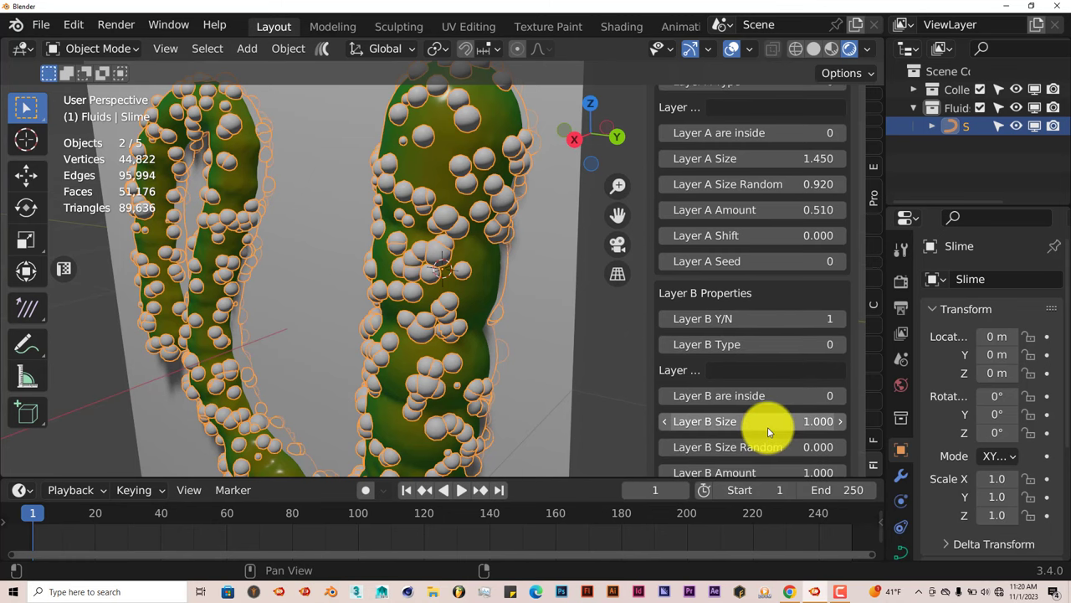
scroll(778, 445, "down", 1)
scroll(779, 445, "down", 1)
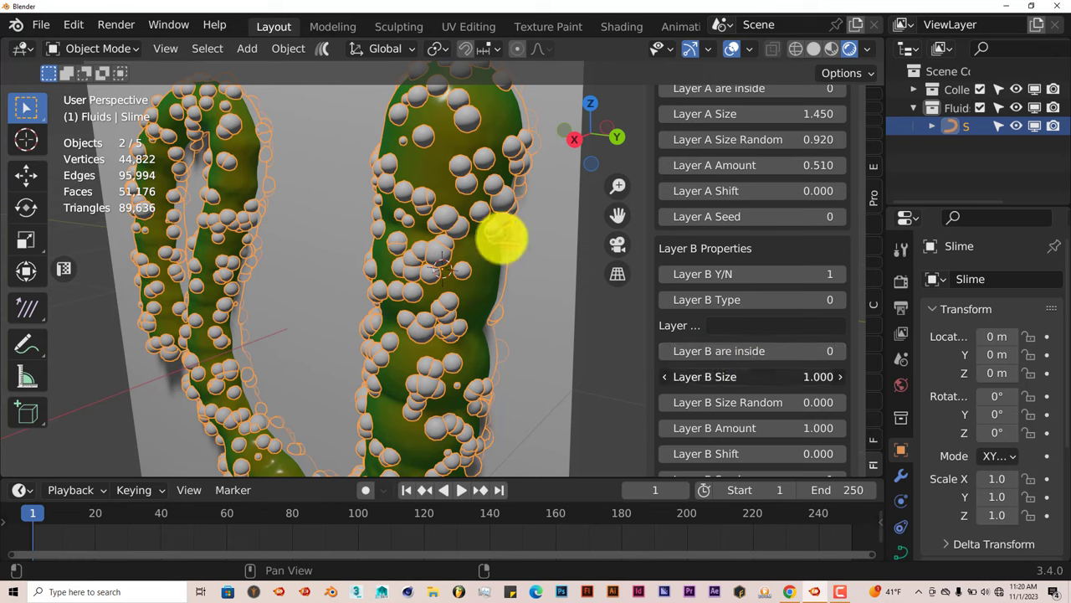
left_click_drag(500, 239, 469, 236)
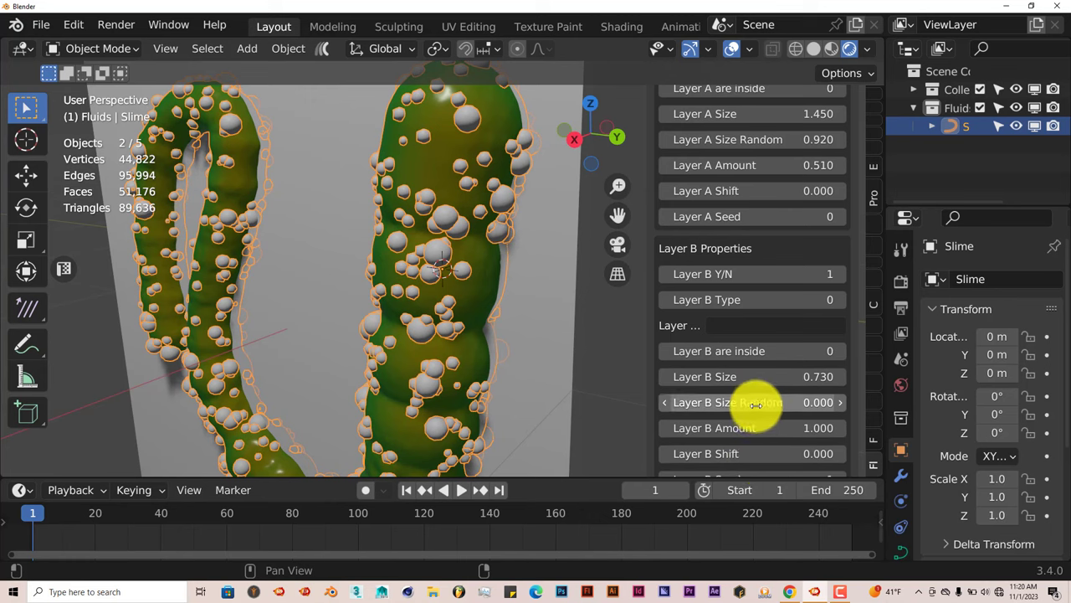
left_click_drag(756, 405, 498, 264)
scroll(761, 440, "down", 1)
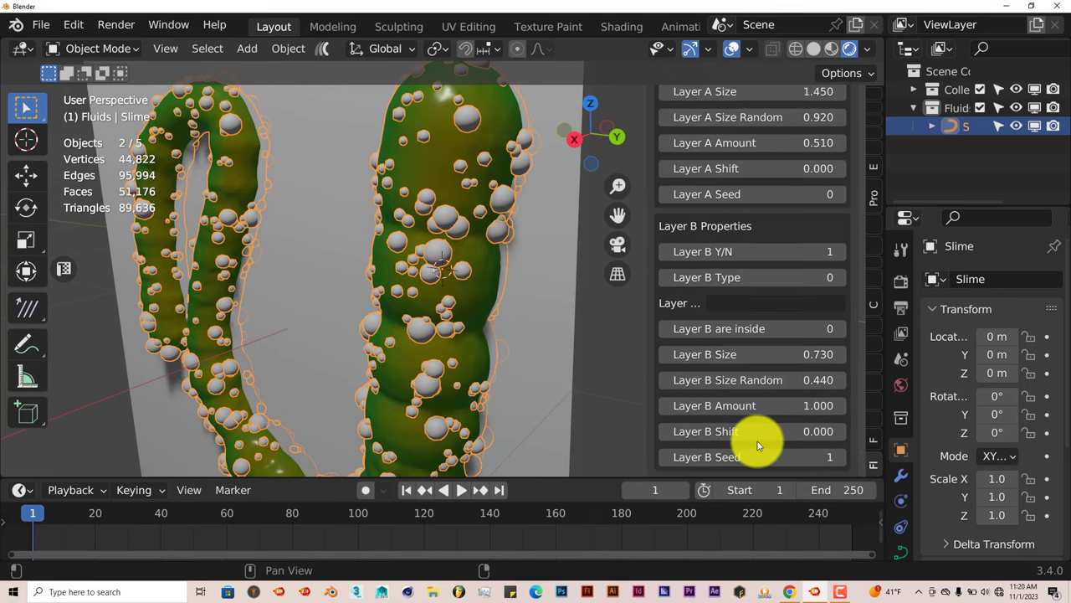
- Set the Fluid Add category to All and look through the available fluids without choosing another one
scroll(760, 427, "up", 12)
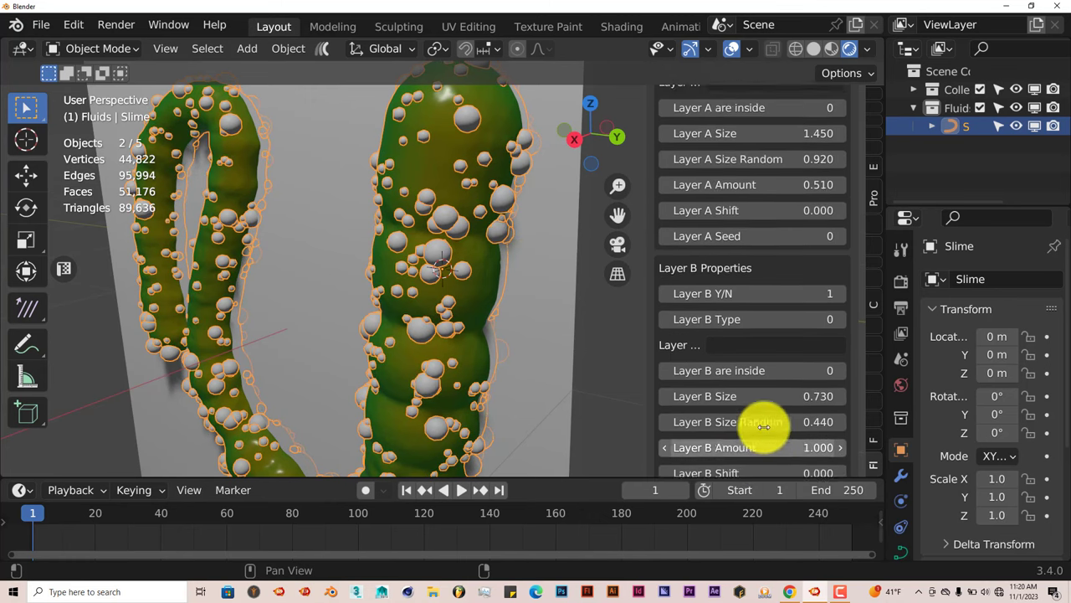
scroll(762, 428, "up", 12)
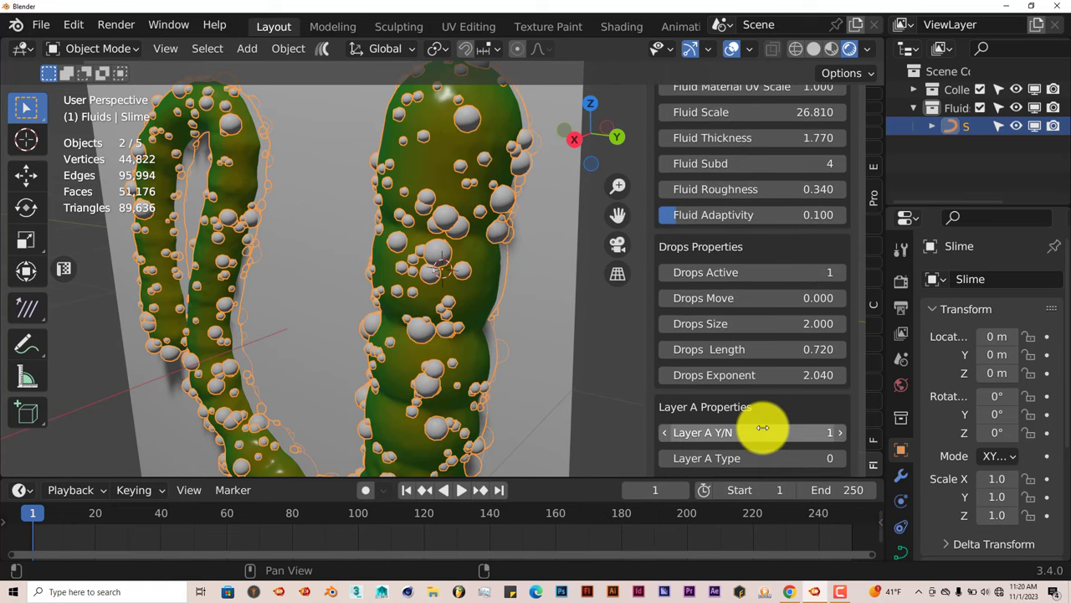
scroll(763, 428, "up", 5)
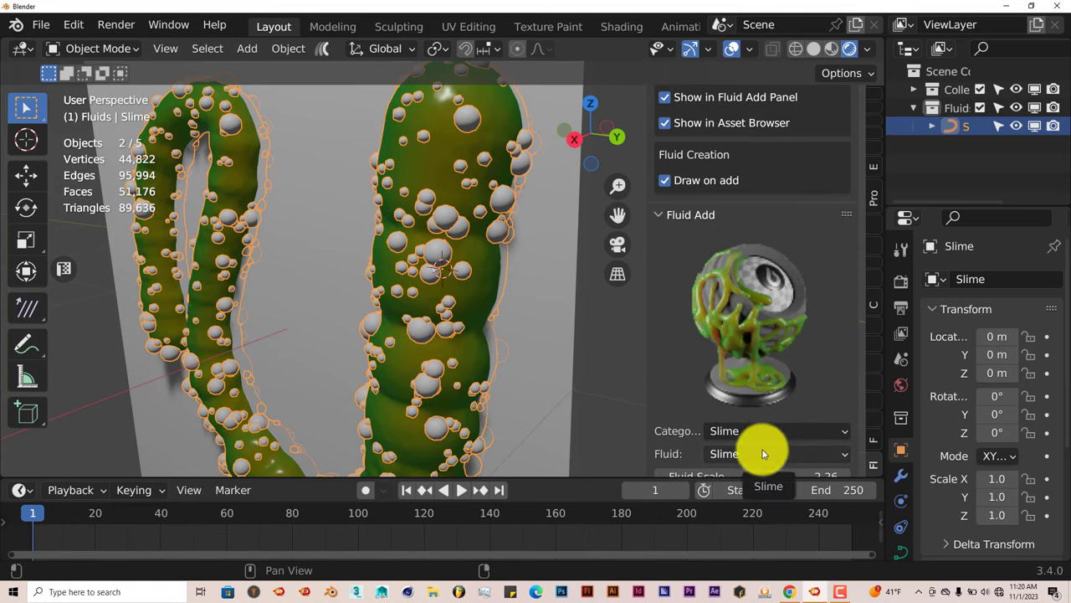
left_click(762, 456)
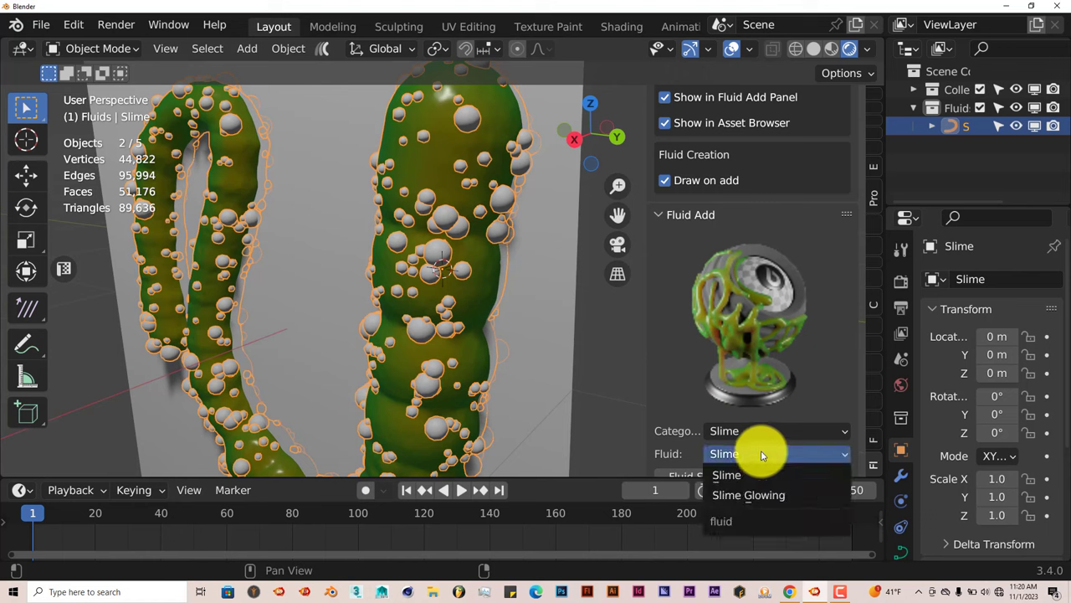
left_click(790, 431)
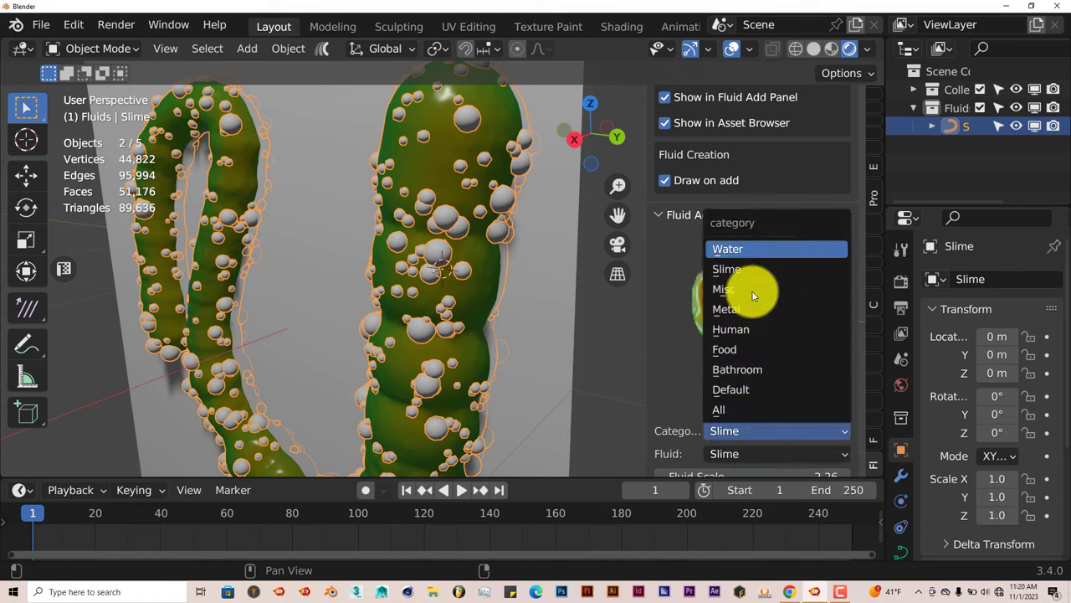
left_click(749, 409)
left_click(753, 452)
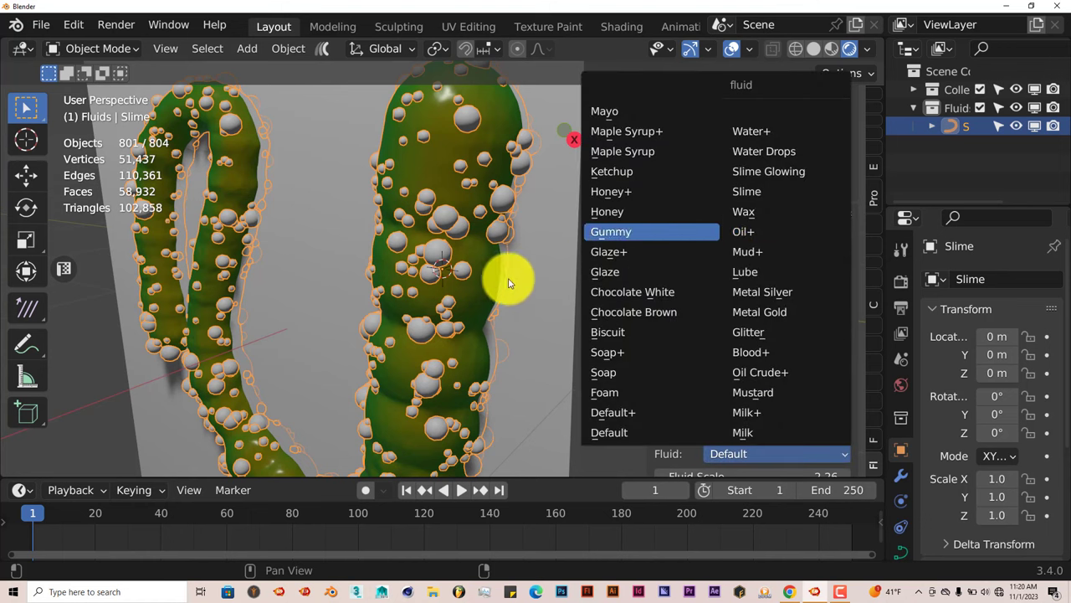
middle_click_drag(537, 360, 522, 374)
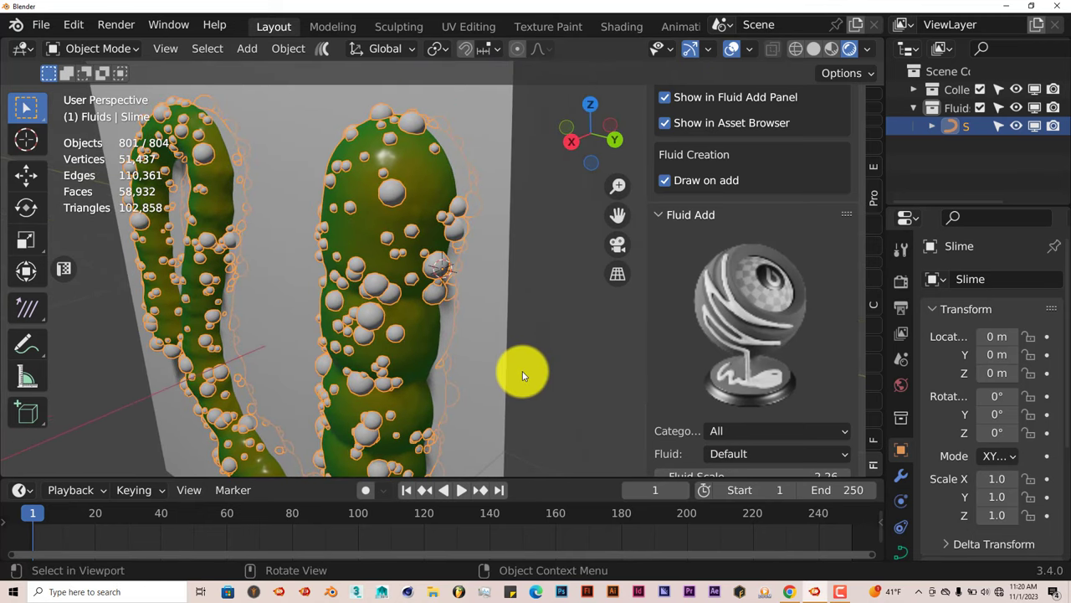